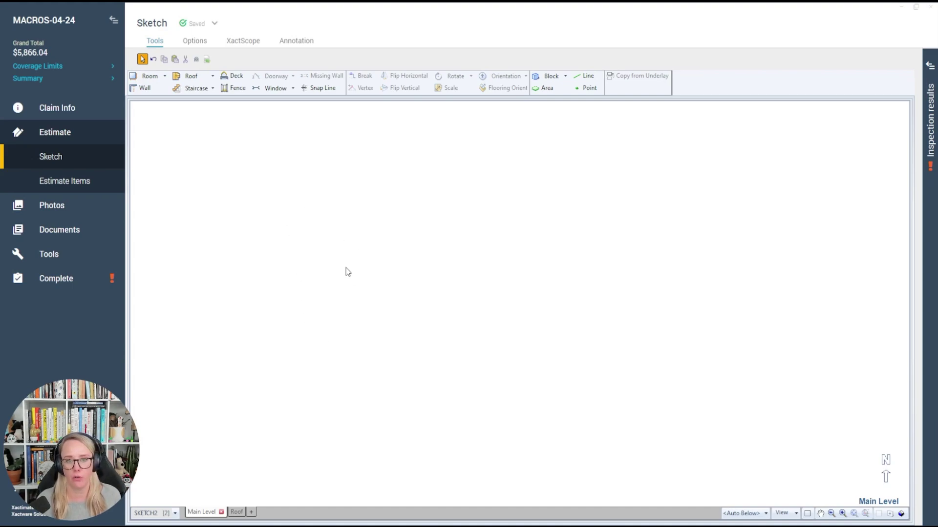
Place a default 12' by 12' room on the empty Main Level, and remove it again
{"action": "left_click", "coordinate": [355, 240]}
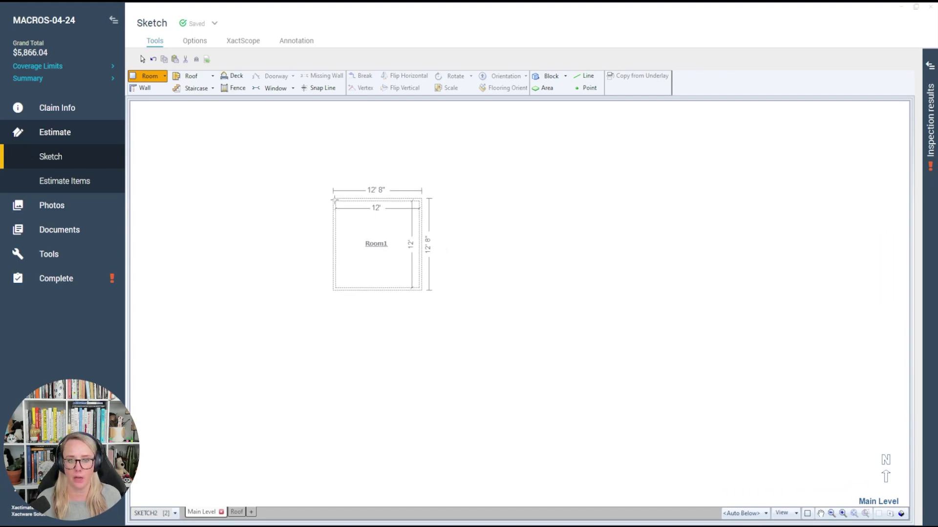
{"action": "left_click", "coordinate": [334, 200]}
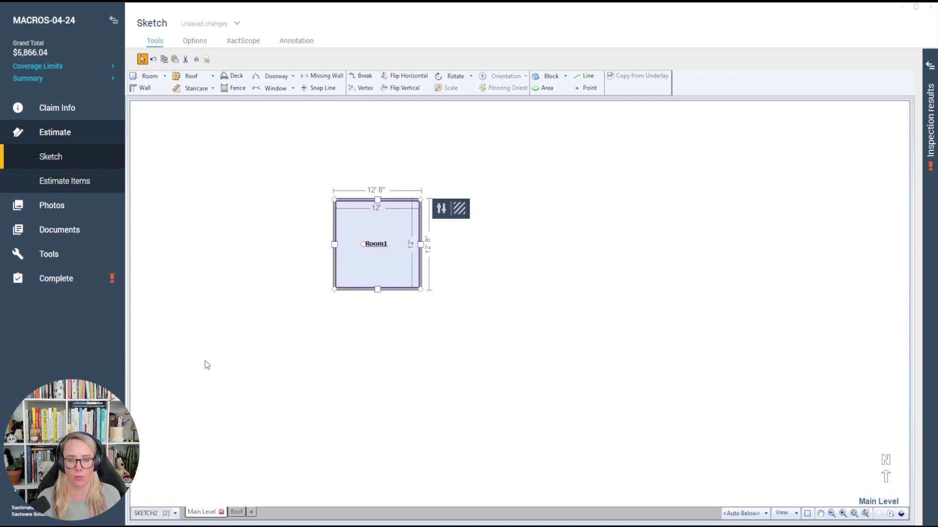
{"action": "scroll", "coordinate": [337, 275], "scroll_direction": "up", "scroll_amount": 2}
{"action": "left_click_drag", "start_coordinate": [392, 271], "coordinate": [356, 396]}
{"action": "scroll", "coordinate": [375, 367], "scroll_direction": "up", "scroll_amount": 2}
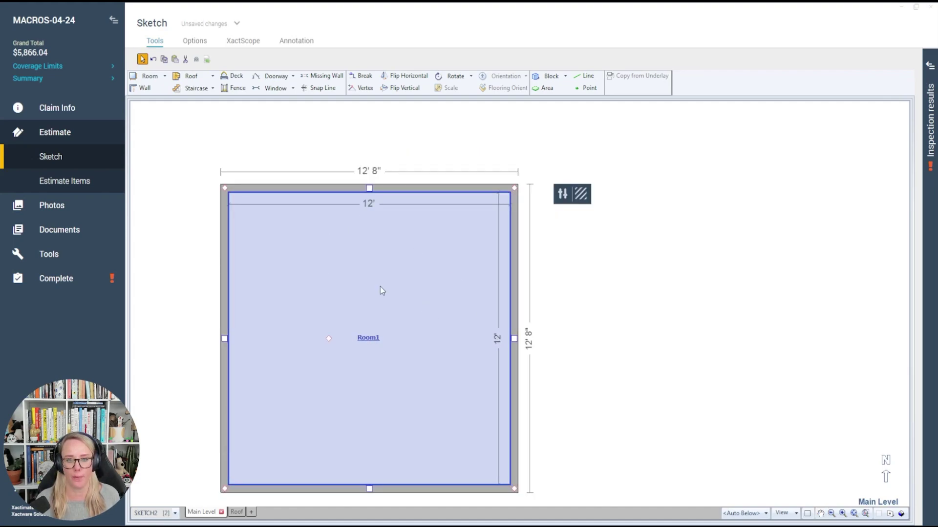
{"action": "scroll", "coordinate": [327, 312], "scroll_direction": "down", "scroll_amount": 2}
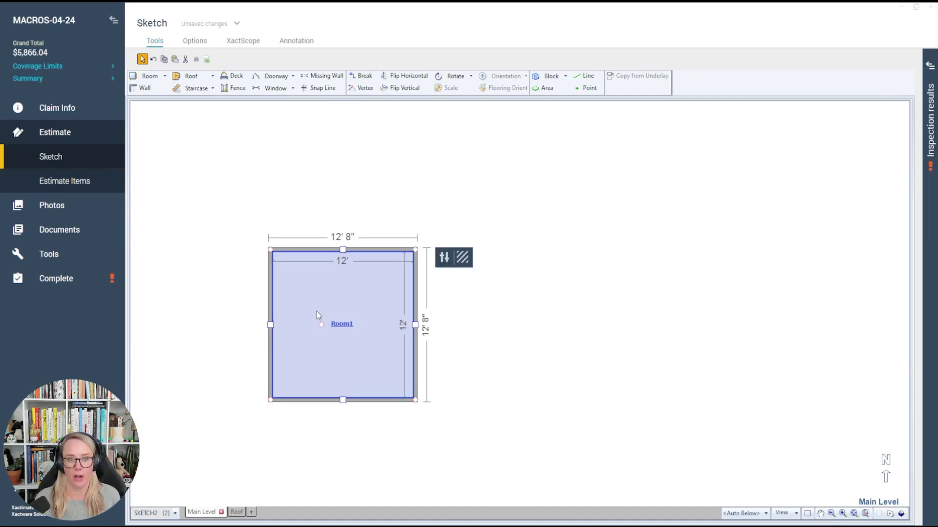
{"action": "key", "text": "ctrl+x"}
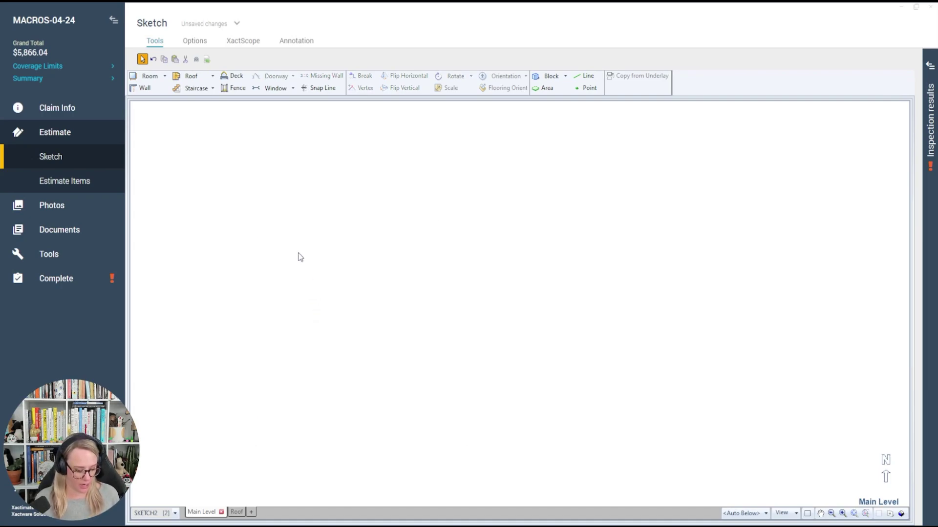
Draw a room with inside dimensions of about 19' 5" by 20' 11" on the empty Main Level
{"action": "key", "text": "ctrl+v"}
{"action": "left_click_drag", "start_coordinate": [265, 180], "coordinate": [498, 441]}
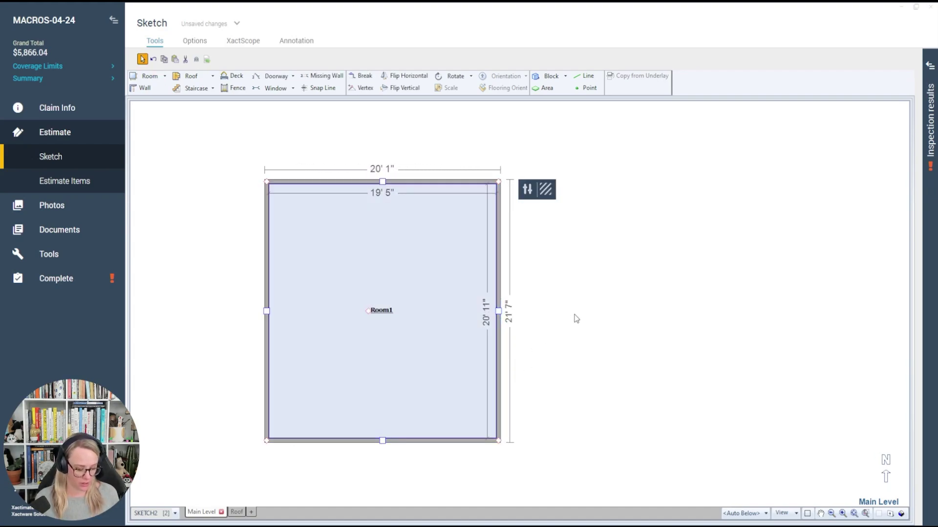
Place a second room with a 20' 11" square interior against the first room's east wall, and delete it
{"action": "key", "text": "r"}
{"action": "left_click", "coordinate": [500, 182]}
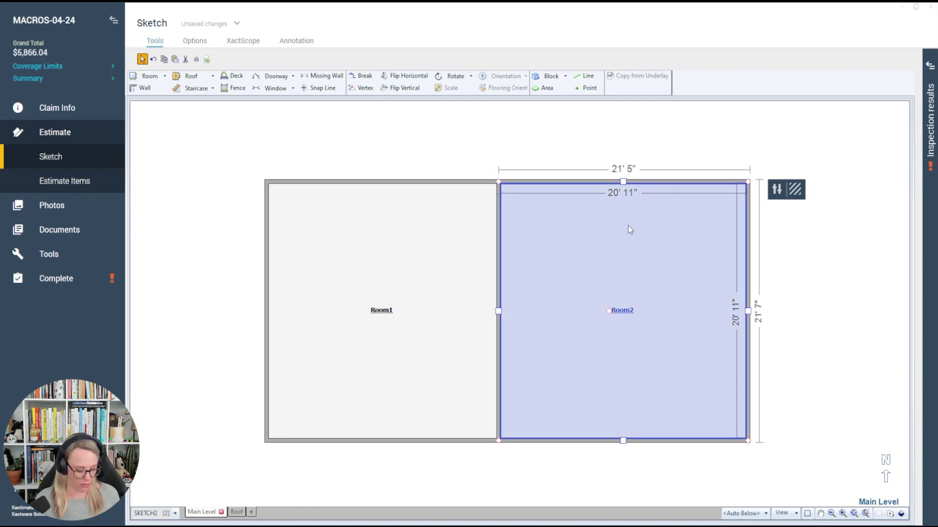
{"action": "key", "text": "Delete"}
Place a room of matching height against the first room's east wall and narrow its inside width to about 9' 1"
{"action": "key", "text": "r"}
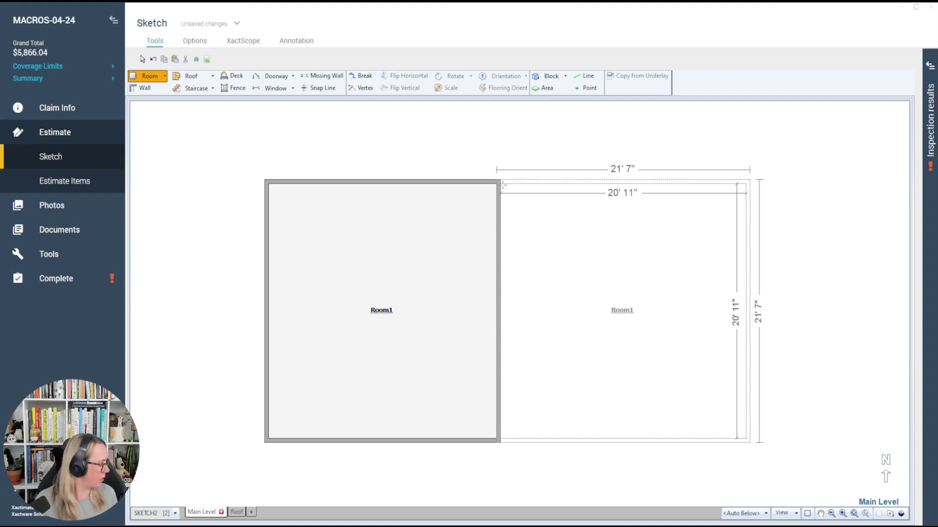
{"action": "left_click", "coordinate": [502, 185]}
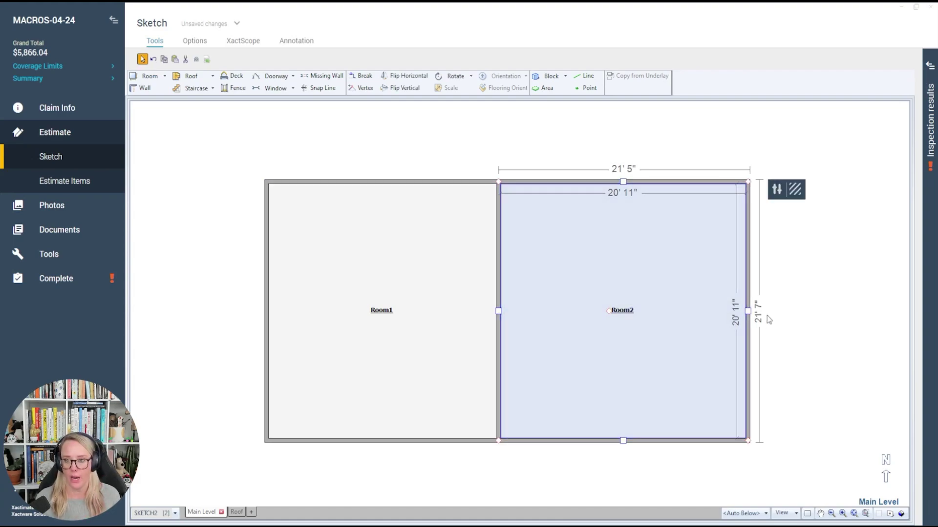
{"action": "left_click_drag", "start_coordinate": [747, 311], "coordinate": [609, 307]}
{"action": "left_click", "coordinate": [536, 267]}
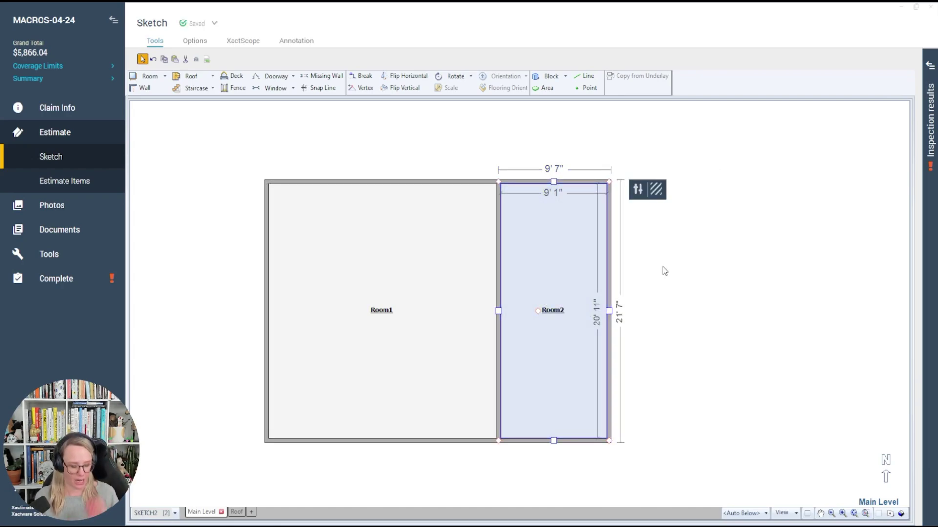
Add a 12' by 12' room at the upper east side of Room2 and a 12' by 8' 7" room directly below it
{"action": "key", "text": "r"}
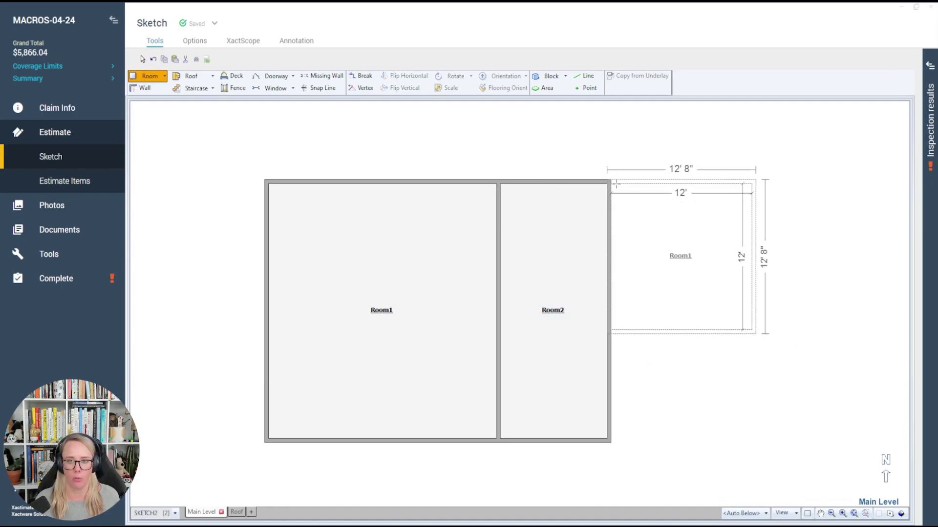
{"action": "left_click", "coordinate": [617, 184]}
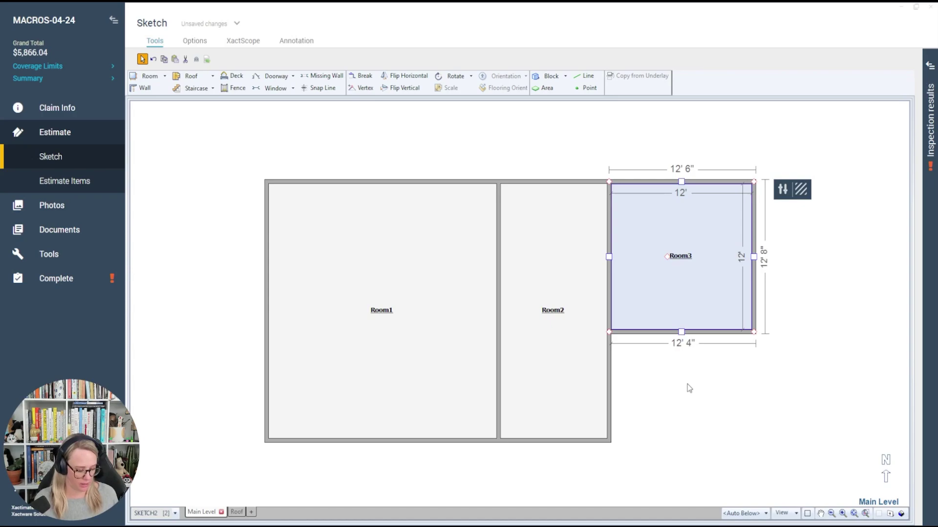
{"action": "key", "text": "r"}
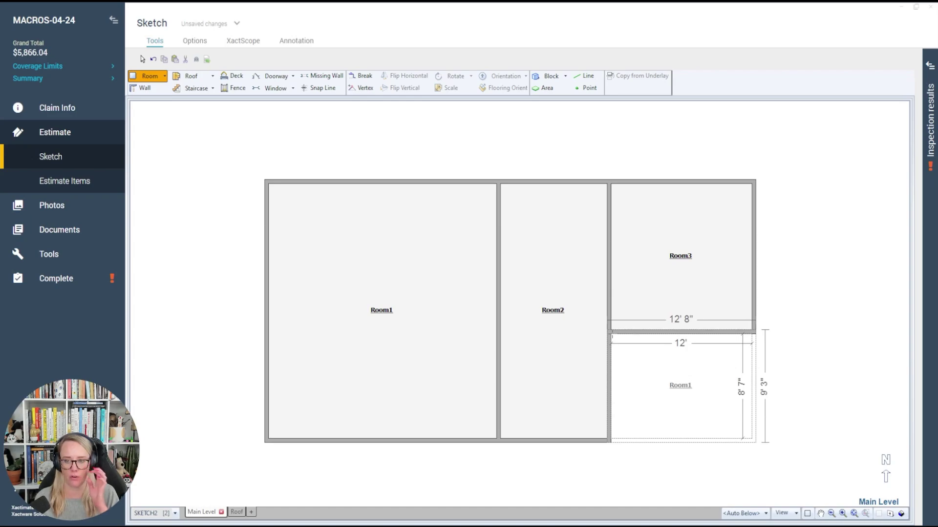
{"action": "left_click", "coordinate": [612, 335]}
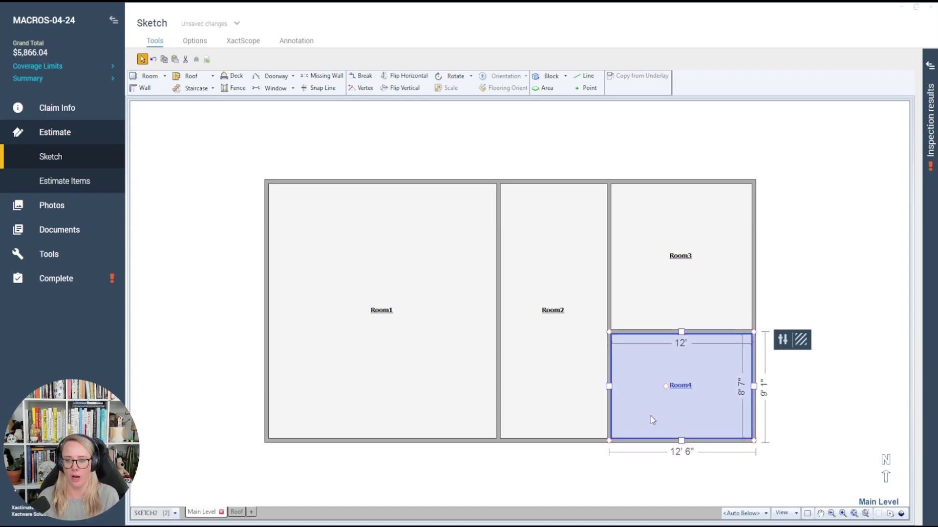
Inspect how the shared walls meet at the upper and lower corners between Room2 and the two eastern rooms
{"action": "scroll", "coordinate": [617, 444], "scroll_direction": "up", "scroll_amount": 5}
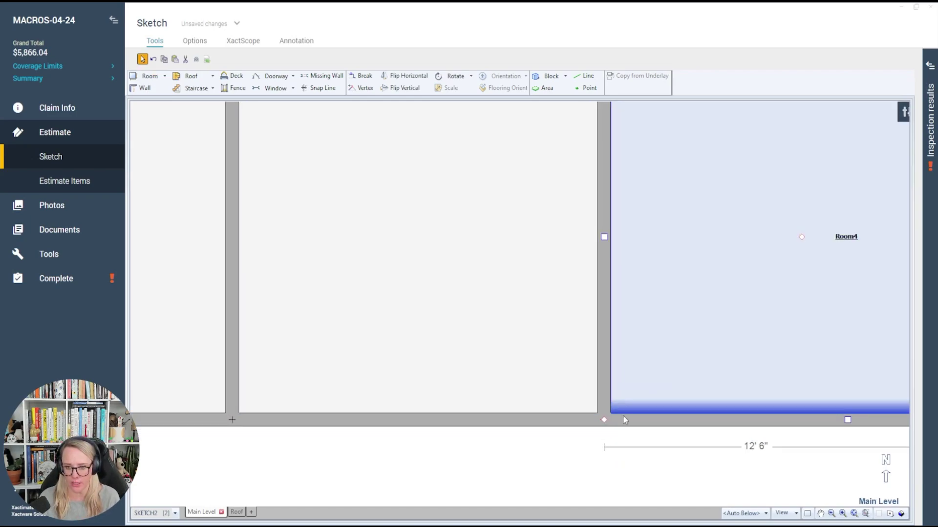
{"action": "scroll", "coordinate": [623, 419], "scroll_direction": "down", "scroll_amount": 5}
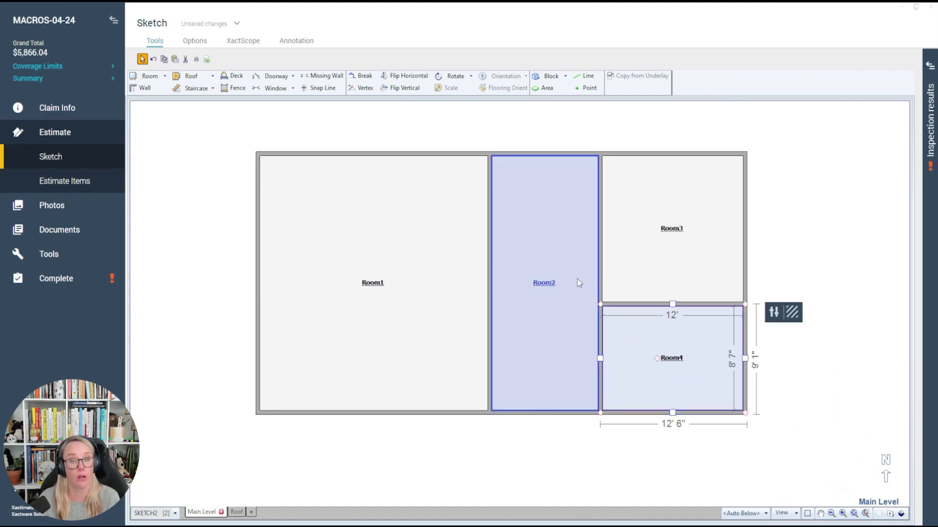
{"action": "scroll", "coordinate": [598, 154], "scroll_direction": "up", "scroll_amount": 5}
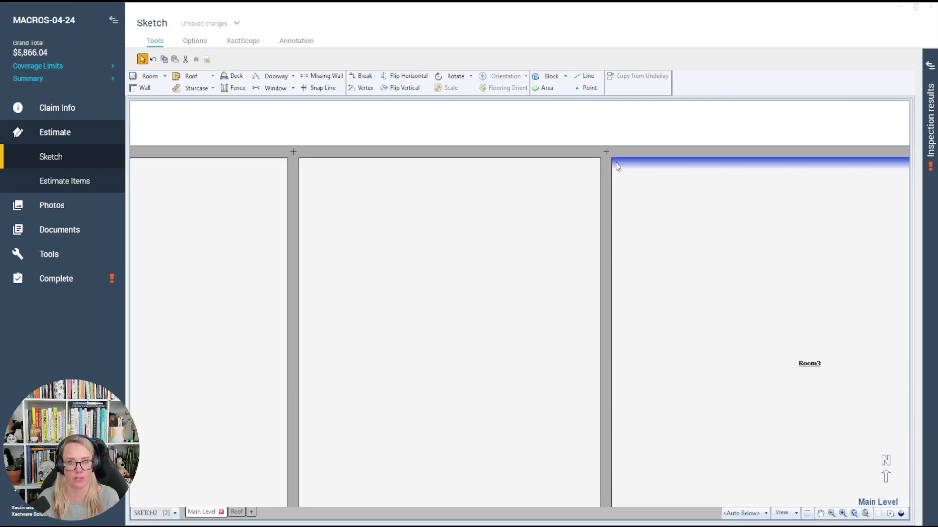
{"action": "scroll", "coordinate": [608, 176], "scroll_direction": "down", "scroll_amount": 5}
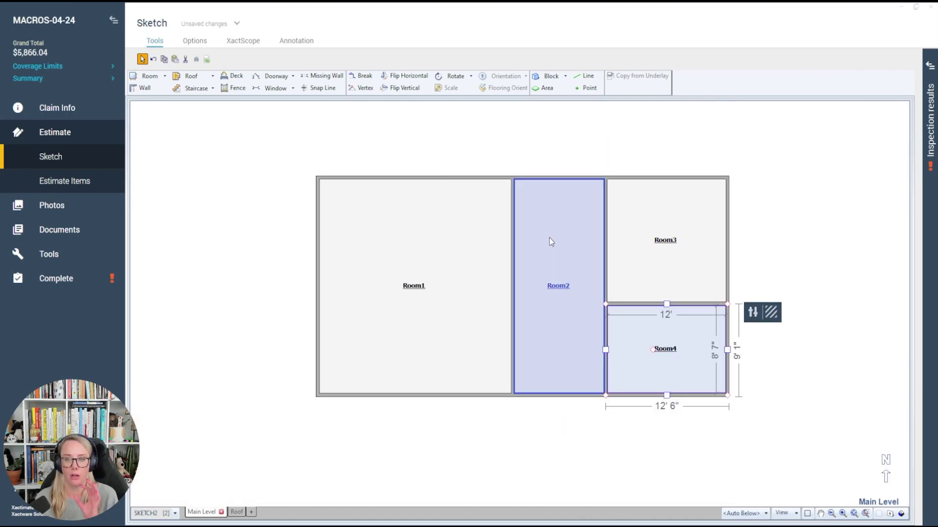
{"action": "scroll", "coordinate": [616, 192], "scroll_direction": "up", "scroll_amount": 5}
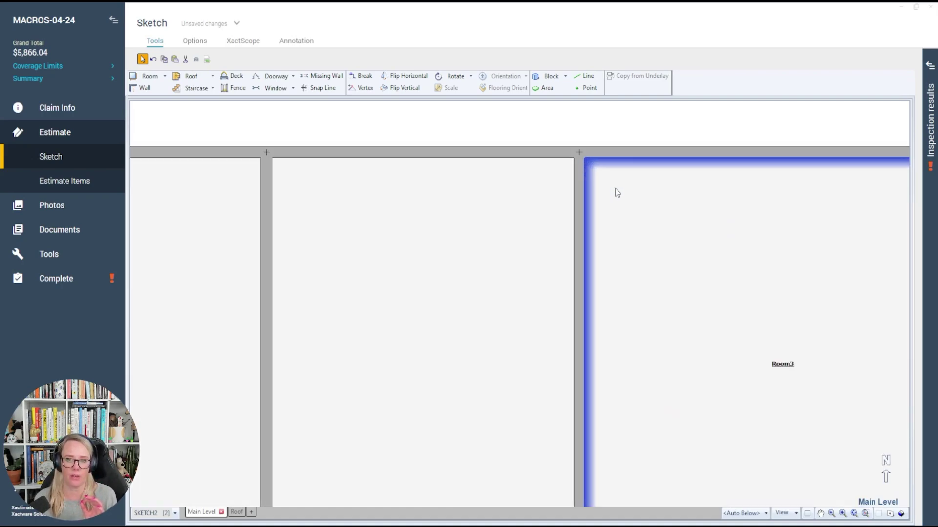
{"action": "scroll", "coordinate": [605, 213], "scroll_direction": "down", "scroll_amount": 4}
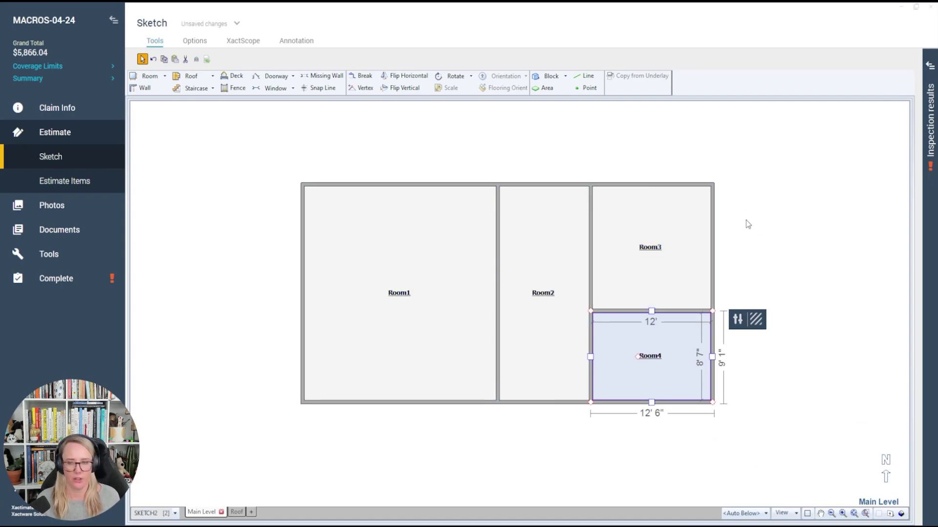
Draw a detached room east of the floor plan and set its inside width to 14' 6" by moving its east wall
{"action": "key", "text": "r"}
{"action": "left_click_drag", "start_coordinate": [740, 182], "coordinate": [863, 401]}
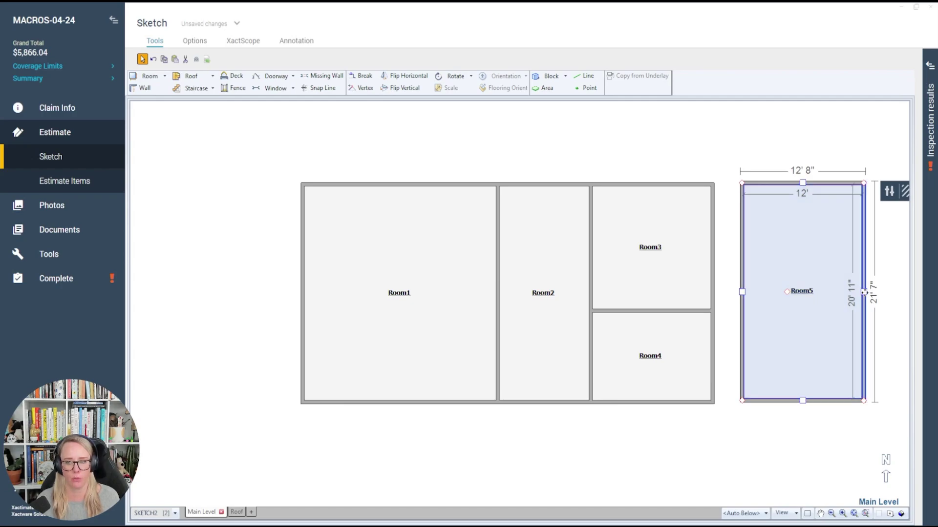
{"action": "left_click", "coordinate": [863, 342]}
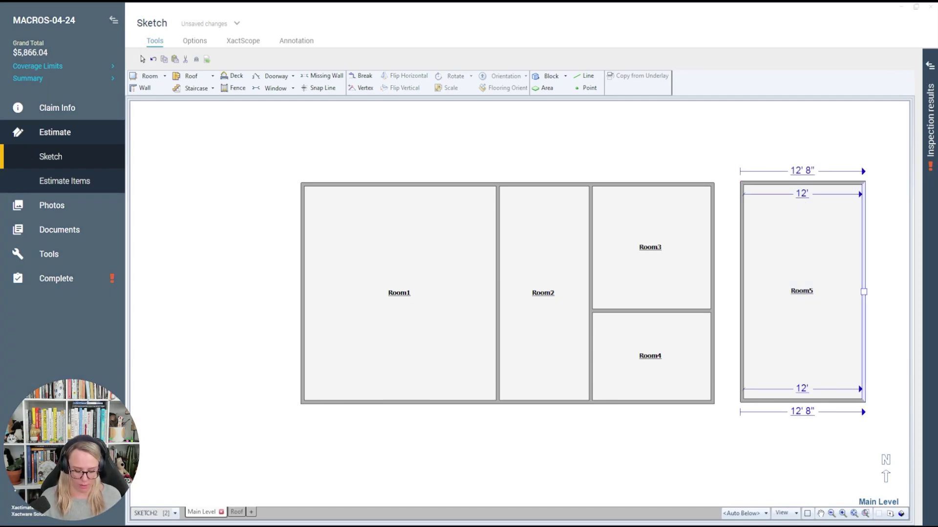
{"action": "key", "text": "Return"}
{"action": "left_click", "coordinate": [851, 308]}
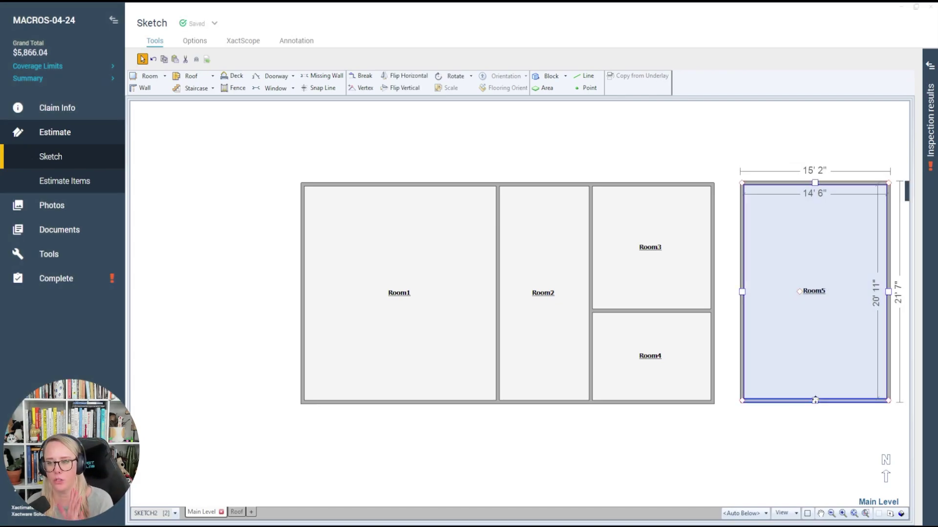
Set the detached room's inside height to 18' by moving its lower wall, and delete the room
{"action": "left_click", "coordinate": [815, 399]}
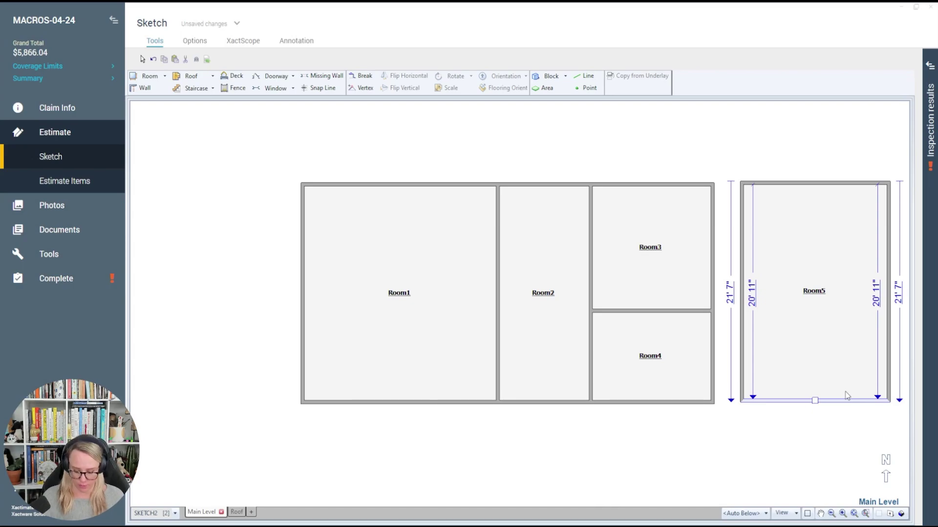
{"action": "key", "text": "Return"}
{"action": "left_click", "coordinate": [848, 306]}
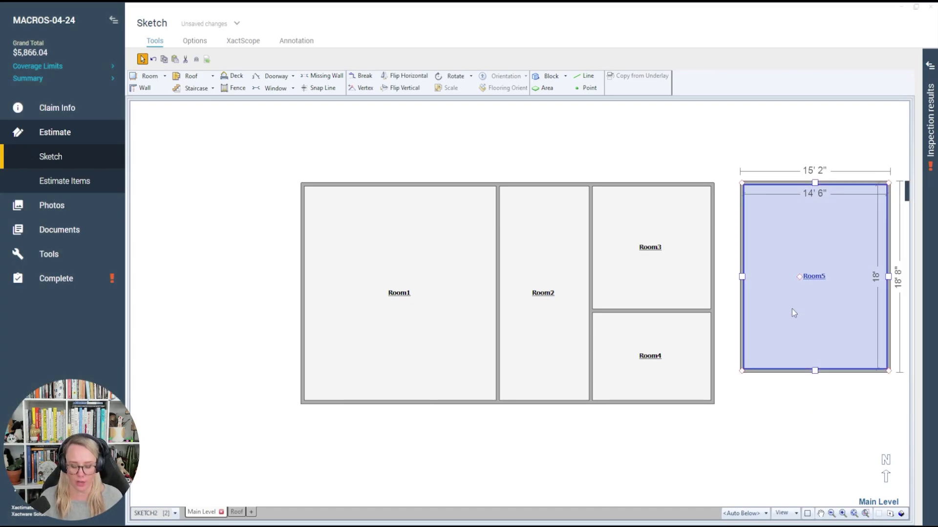
{"action": "key", "text": "Delete"}
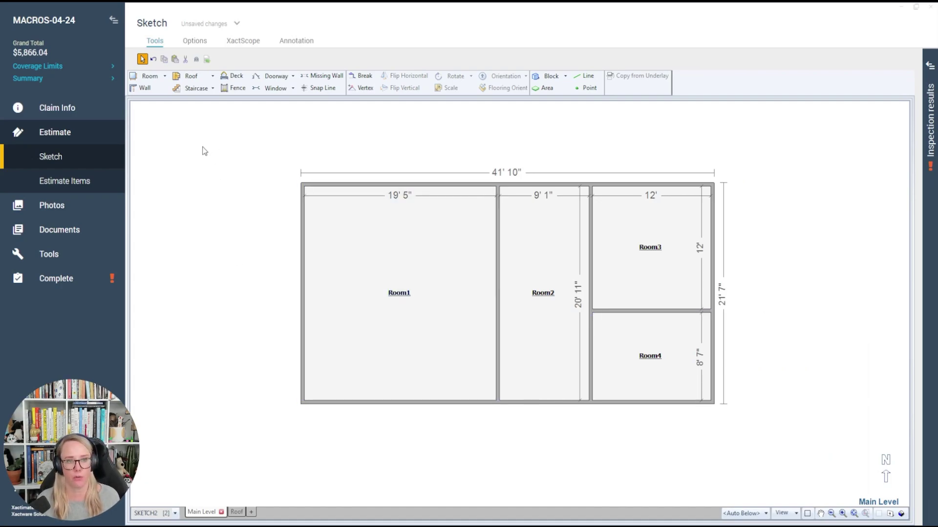
Place 2' 6" doorways in the walls between Room1 and Room2, Room2 and Room3, and Room2 and Room4
{"action": "left_click", "coordinate": [270, 77]}
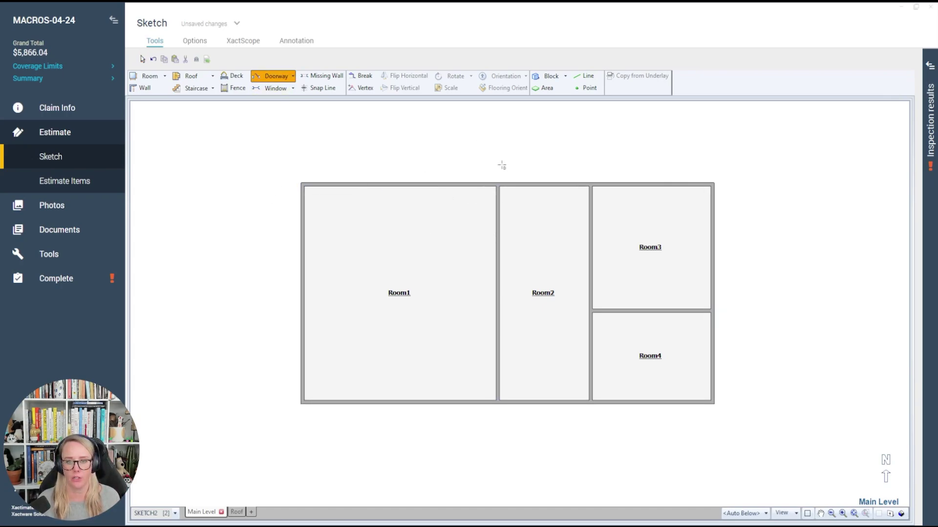
{"action": "left_click", "coordinate": [498, 260]}
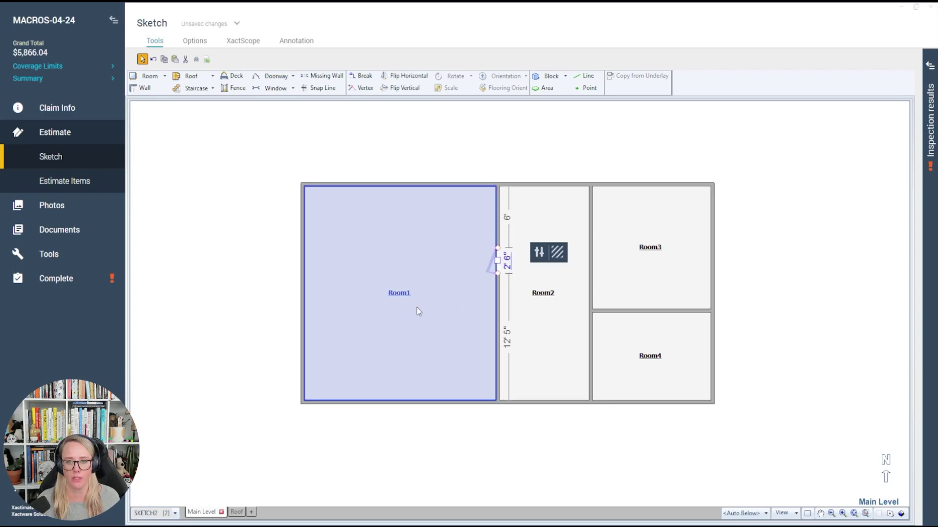
{"action": "left_click", "coordinate": [625, 262]}
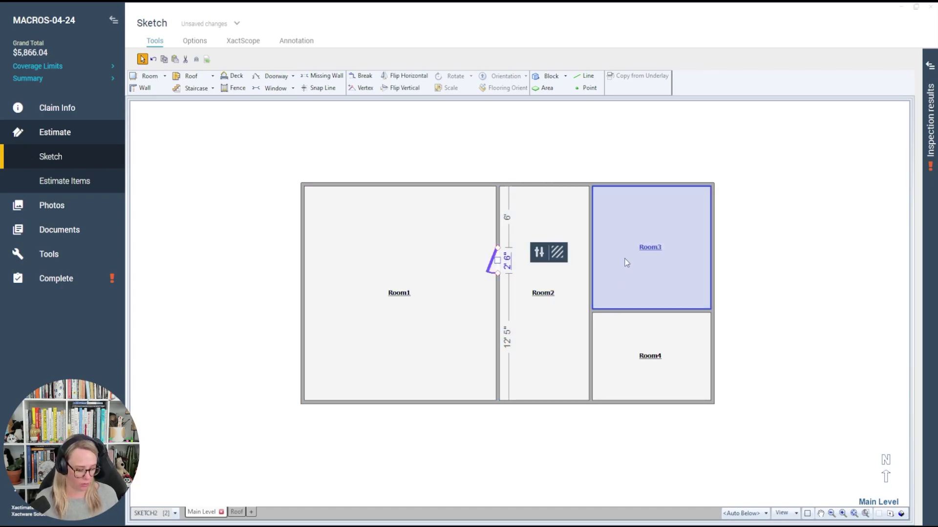
{"action": "left_click", "coordinate": [590, 240]}
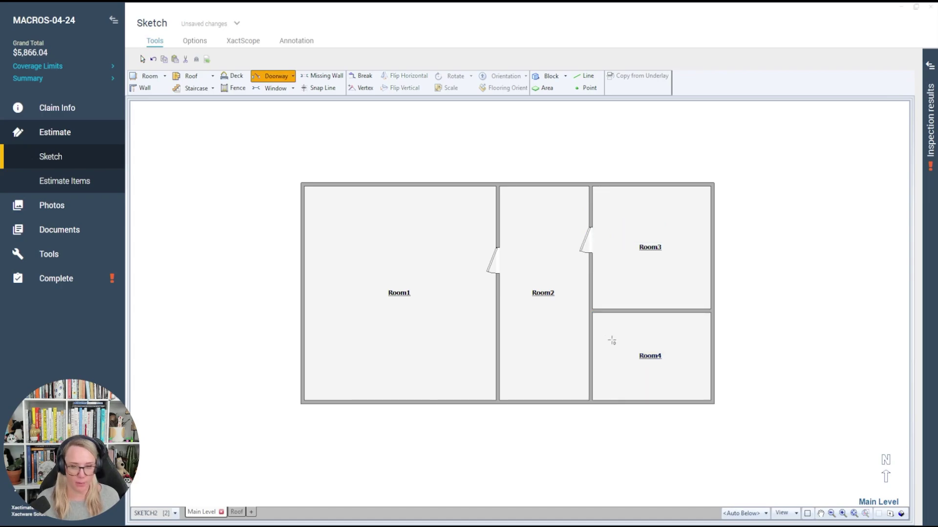
{"action": "left_click", "coordinate": [591, 346]}
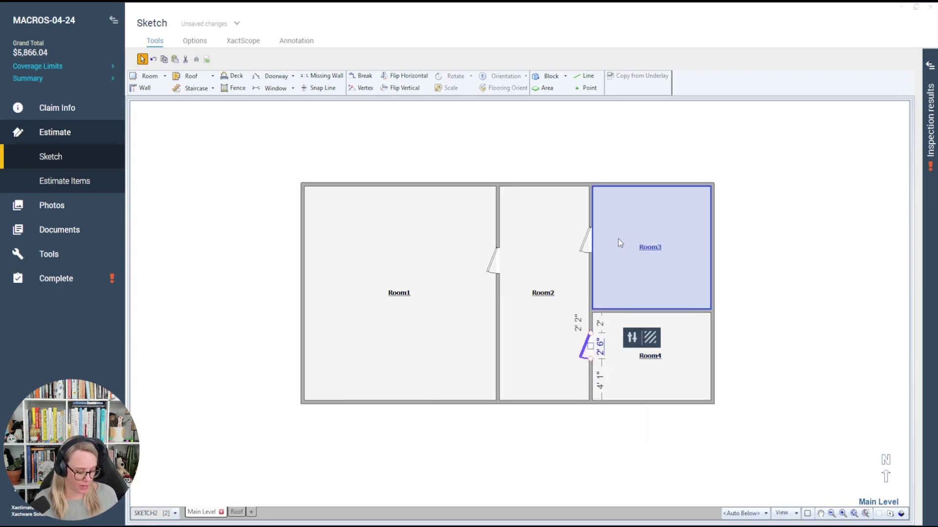
Place six doorways in a row along the upper exterior wall of Room1
{"action": "key", "text": "d"}
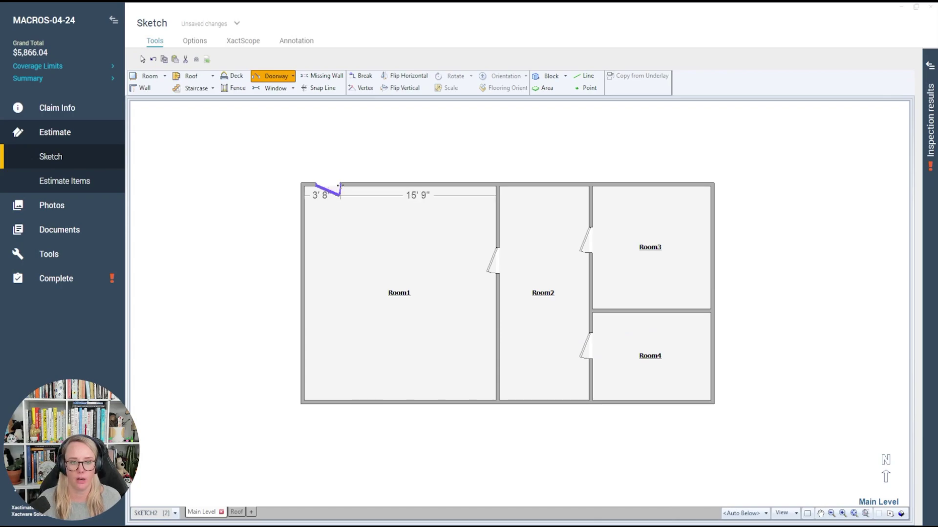
{"action": "left_click", "coordinate": [370, 187]}
{"action": "left_click", "coordinate": [392, 187]}
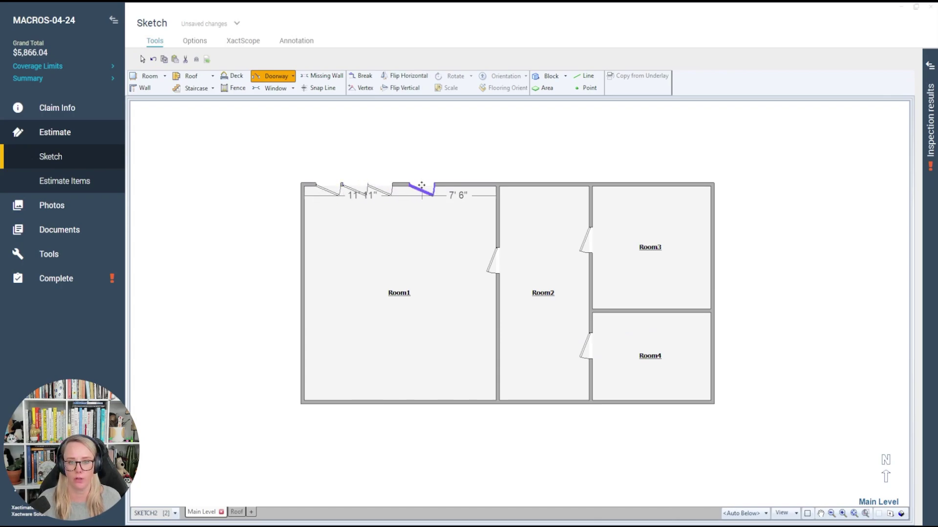
{"action": "left_click", "coordinate": [446, 187]}
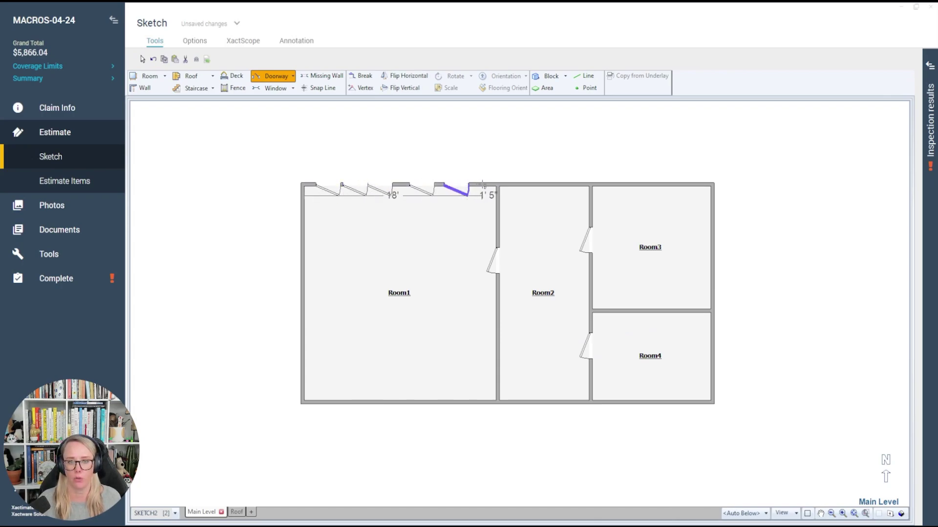
{"action": "left_click", "coordinate": [457, 184]}
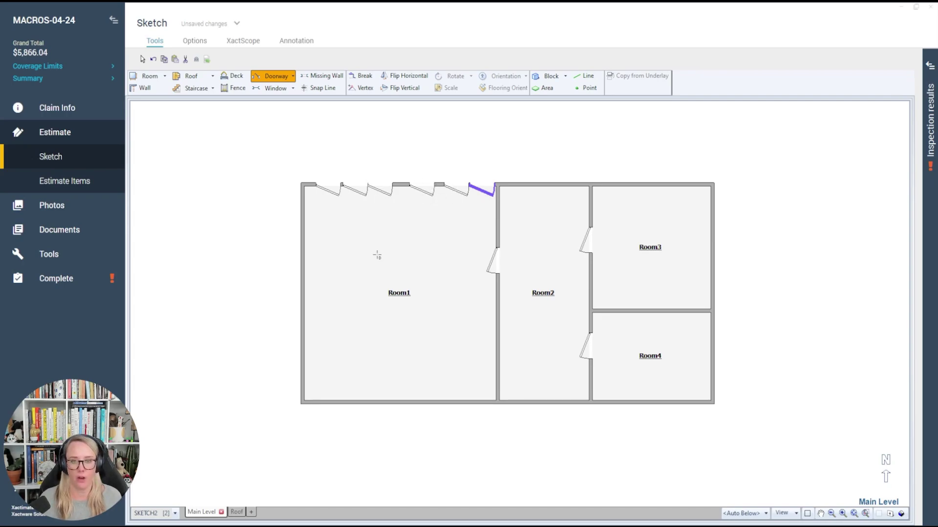
Draw doorways of different widths in Room1's west and south walls and Room3's north and east walls, plus a 2' 6" doorway in Room2's north wall
{"action": "left_click_drag", "start_coordinate": [303, 209], "coordinate": [305, 334]}
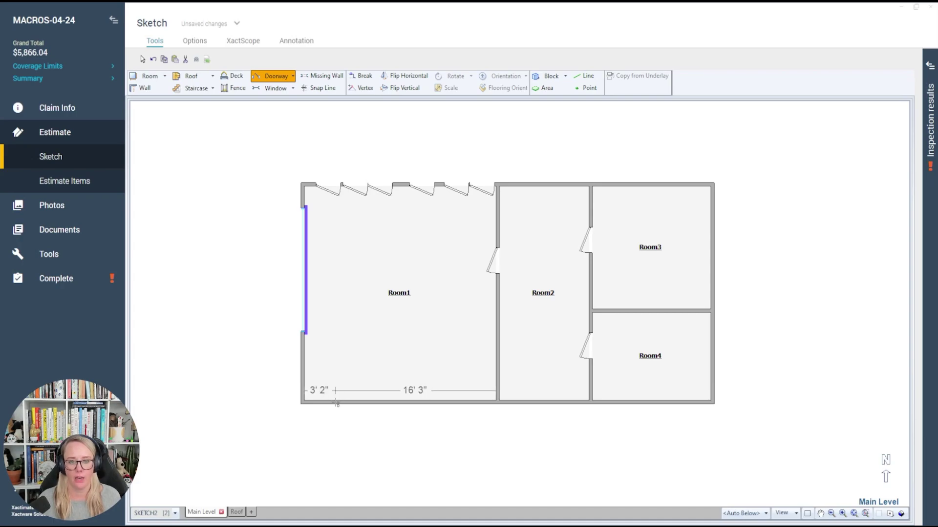
{"action": "left_click_drag", "start_coordinate": [335, 403], "coordinate": [396, 409]}
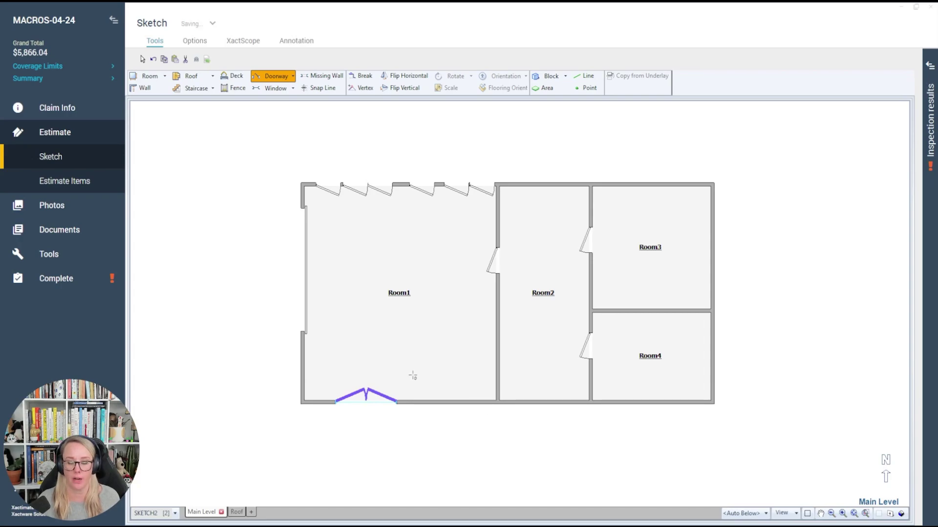
{"action": "left_click", "coordinate": [621, 186]}
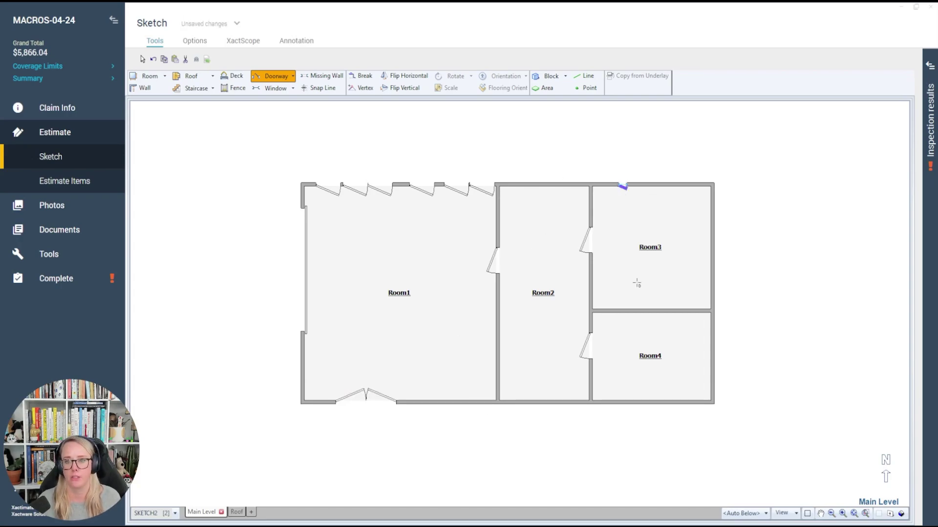
{"action": "left_click", "coordinate": [714, 239]}
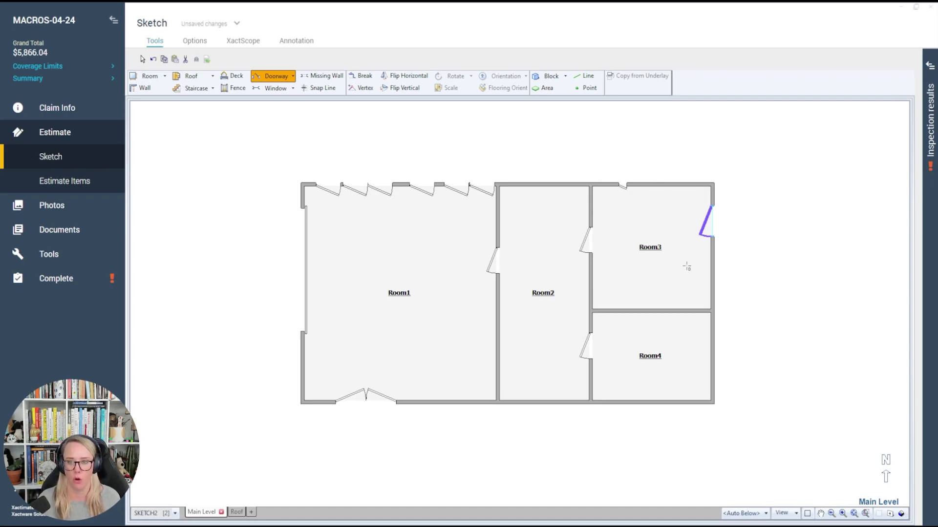
{"action": "left_click", "coordinate": [522, 187]}
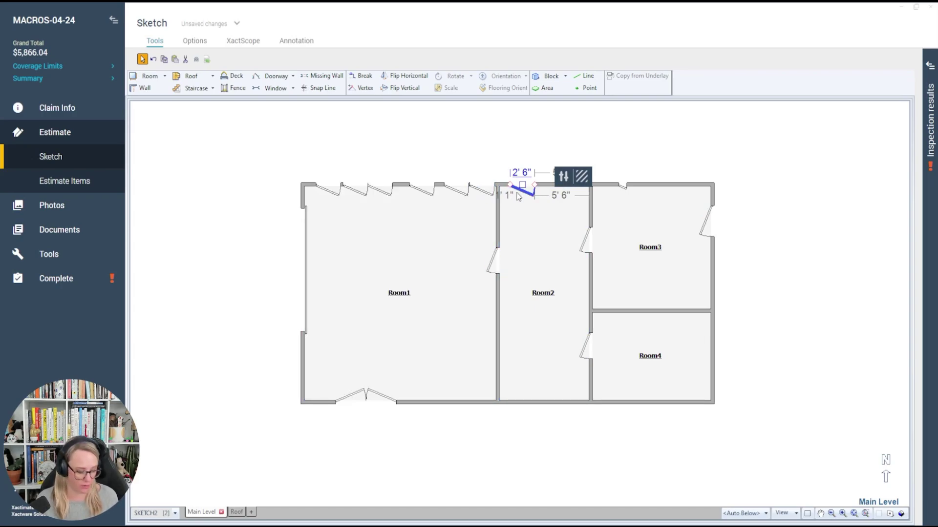
Delete the six doorways along Room1's north wall together with the doorway in Room2's north wall
{"action": "left_click", "coordinate": [482, 193], "text": "ctrl"}
{"action": "left_click", "coordinate": [461, 194], "text": "ctrl"}
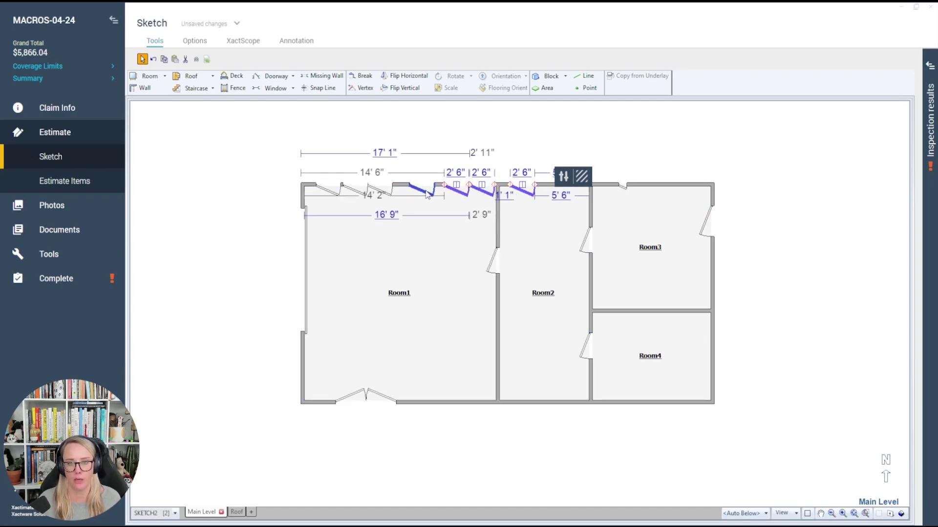
{"action": "left_click", "coordinate": [428, 194], "text": "ctrl"}
{"action": "left_click", "coordinate": [386, 193], "text": "ctrl"}
{"action": "left_click", "coordinate": [360, 194], "text": "ctrl"}
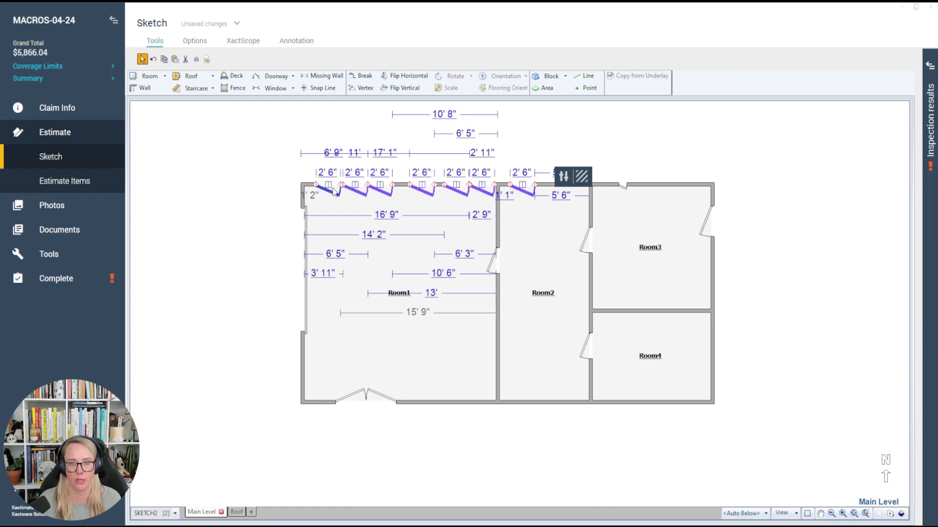
{"action": "left_click", "coordinate": [343, 154]}
{"action": "left_click", "coordinate": [401, 277]}
{"action": "left_click", "coordinate": [307, 134]}
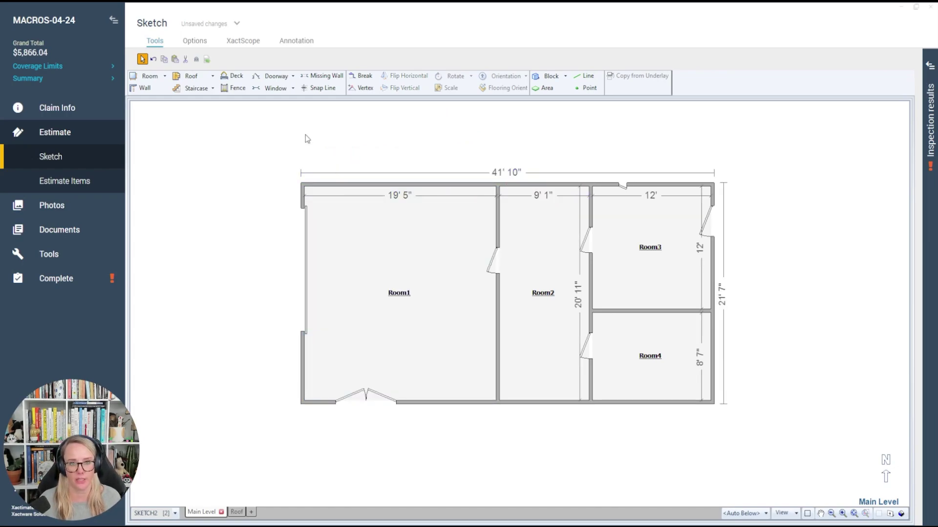
Place a 5' window in Room1's north wall near its west corner
{"action": "key", "text": "w"}
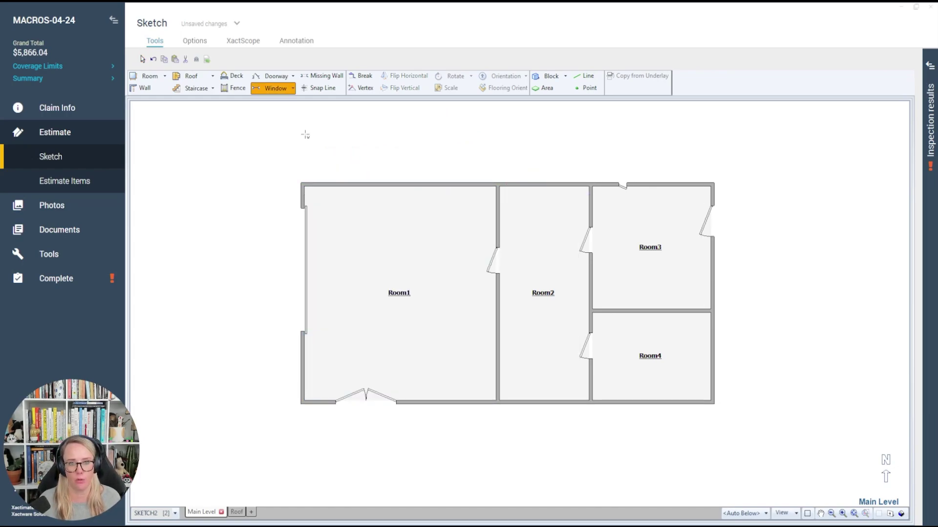
{"action": "left_click", "coordinate": [334, 185]}
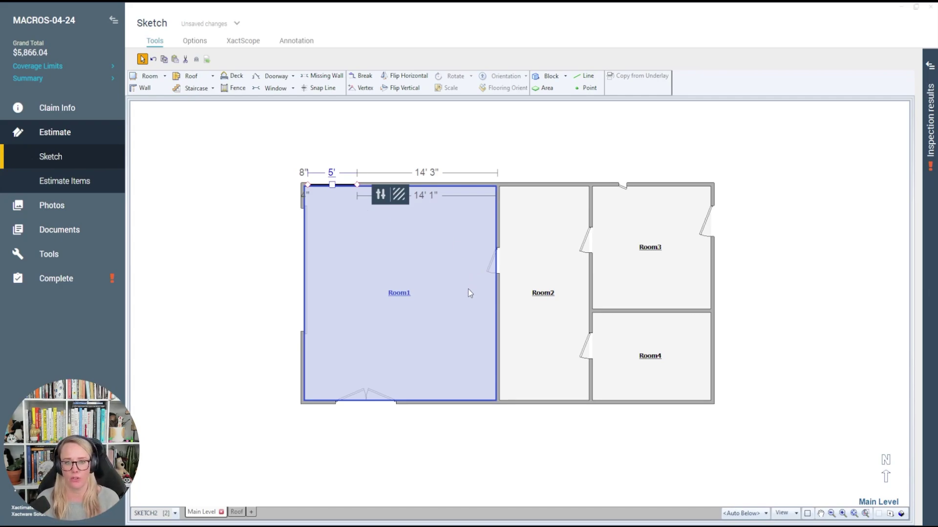
{"action": "left_click", "coordinate": [479, 153]}
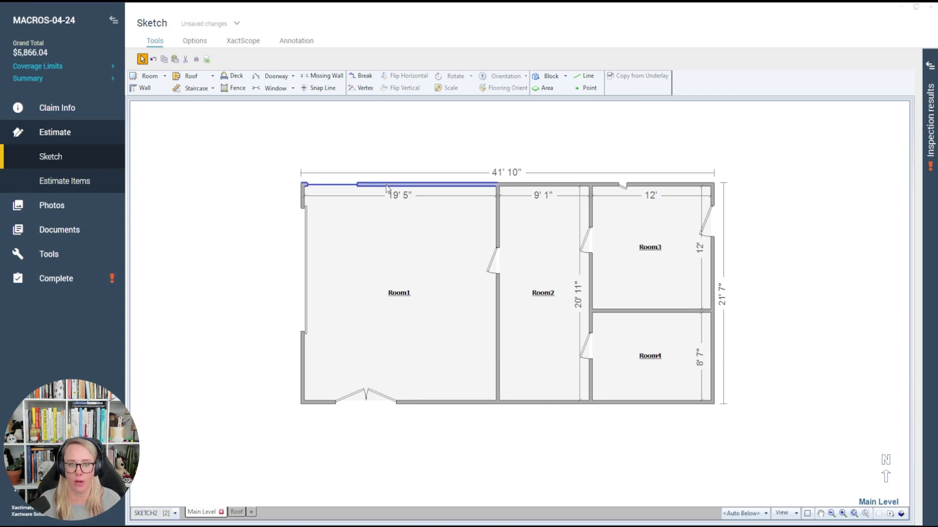
Draw two windows about 1' wide in the middle of Room1's north wall and one about 4' 6" wide in Room2's north wall
{"action": "key", "text": "w"}
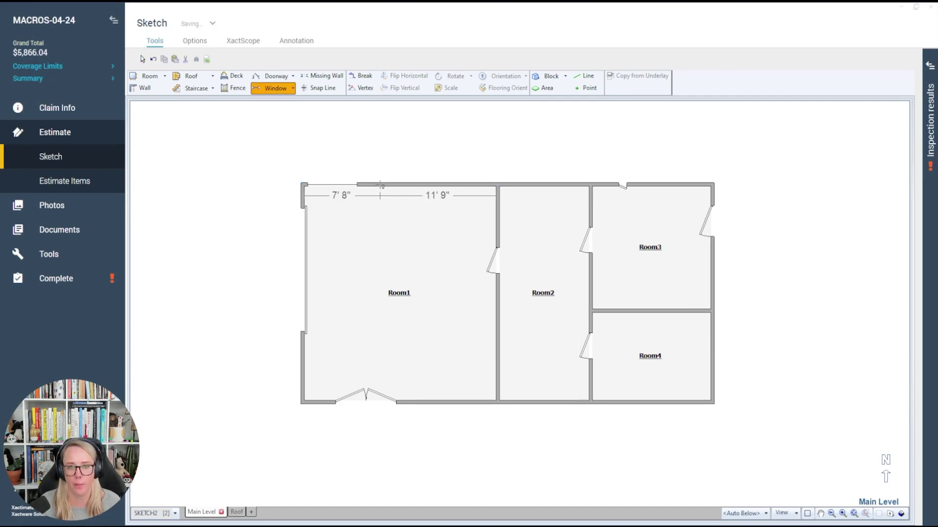
{"action": "left_click", "coordinate": [382, 185]}
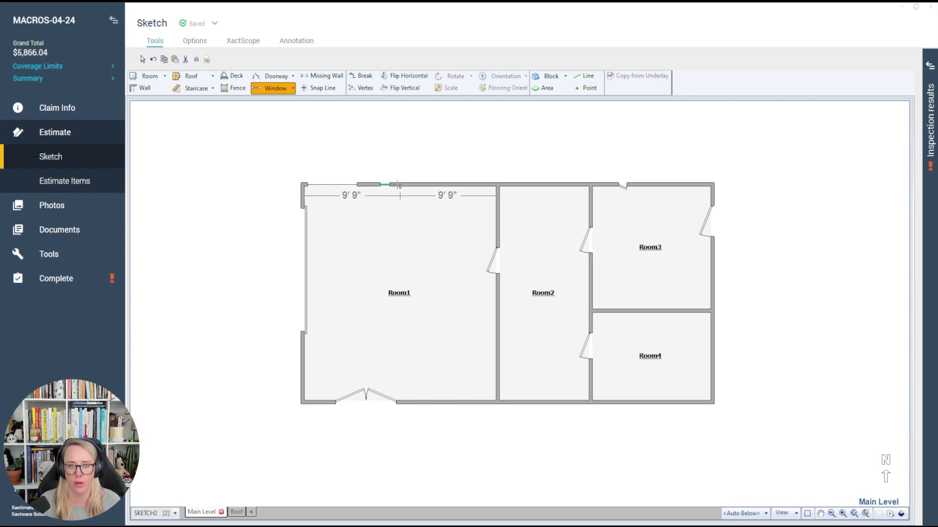
{"action": "left_click", "coordinate": [400, 185]}
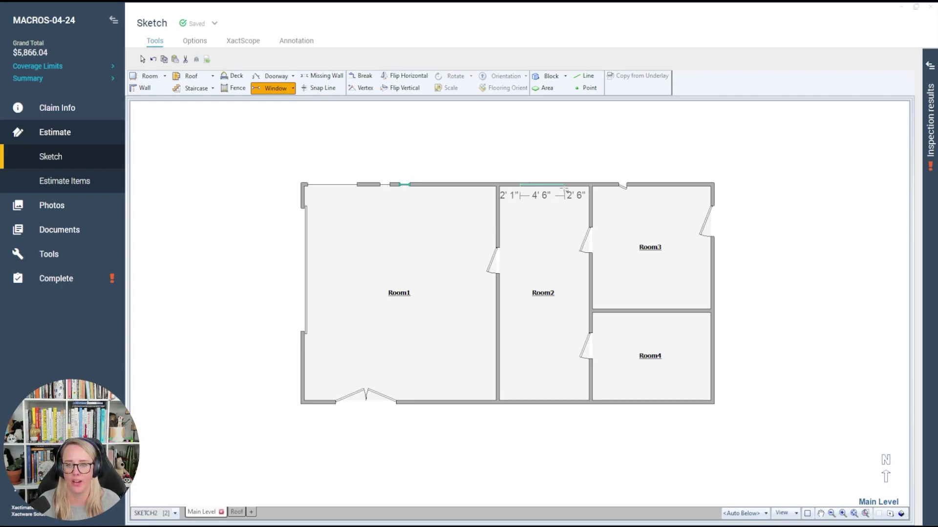
{"action": "left_click", "coordinate": [564, 192]}
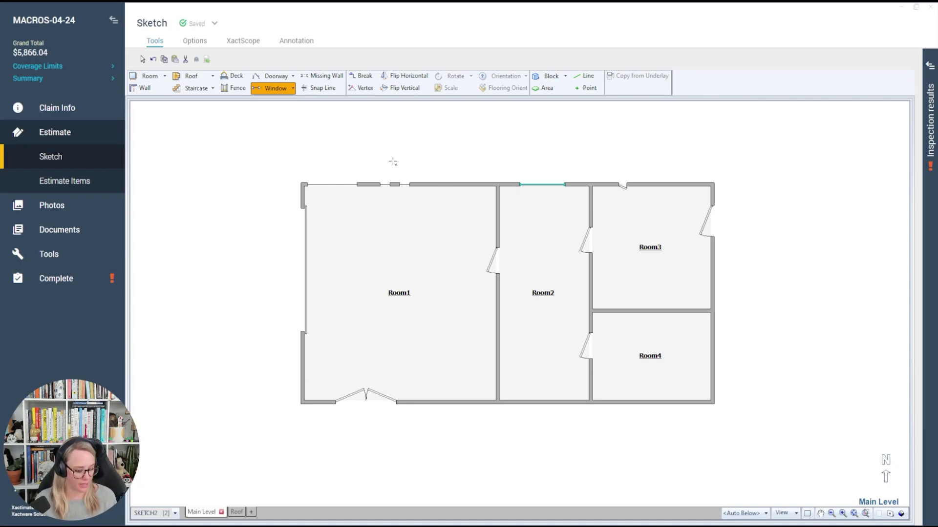
{"action": "key", "text": "Escape"}
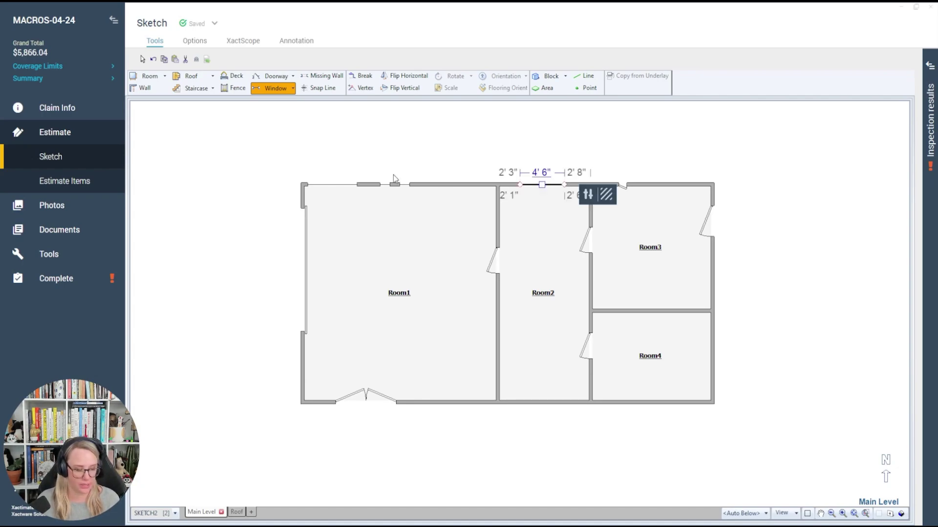
Select the easternmost small window in Room1's north wall, followed by Room1's interior wall surfaces
{"action": "left_click", "coordinate": [404, 184]}
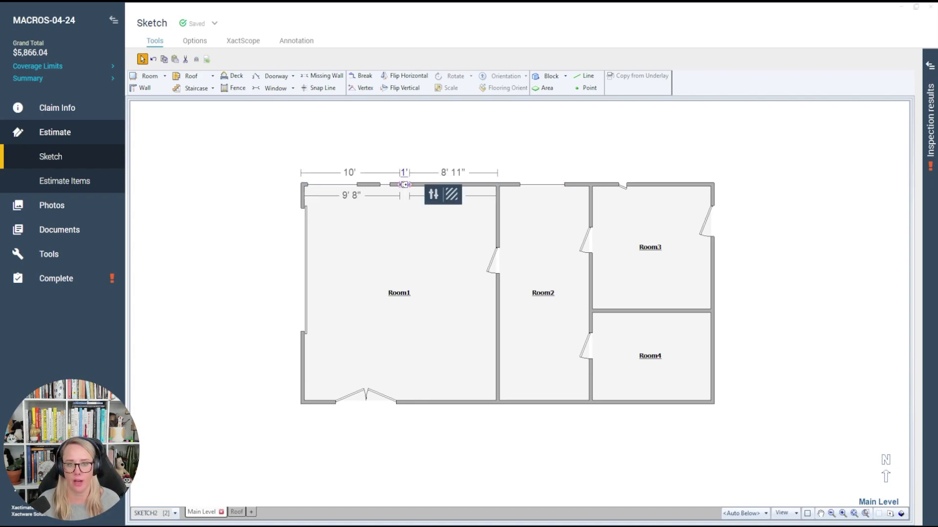
{"action": "left_click", "coordinate": [428, 197]}
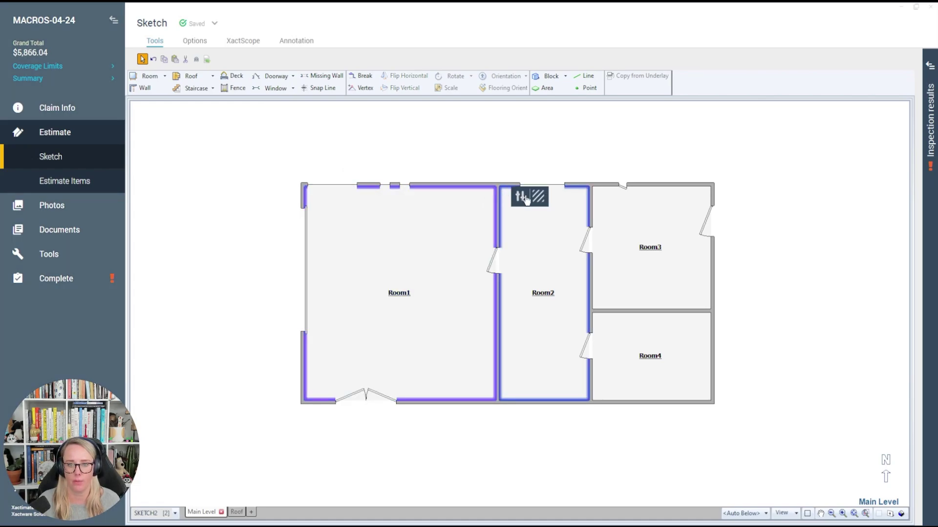
{"action": "left_click", "coordinate": [440, 197]}
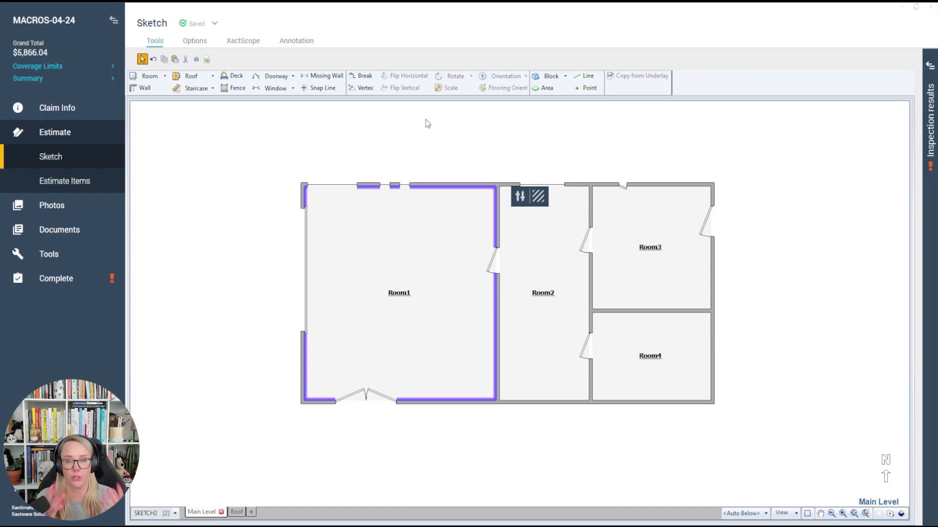
Examine the four-room floor plan from both a wide overview and close range
{"action": "scroll", "coordinate": [482, 109], "scroll_direction": "down", "scroll_amount": 2}
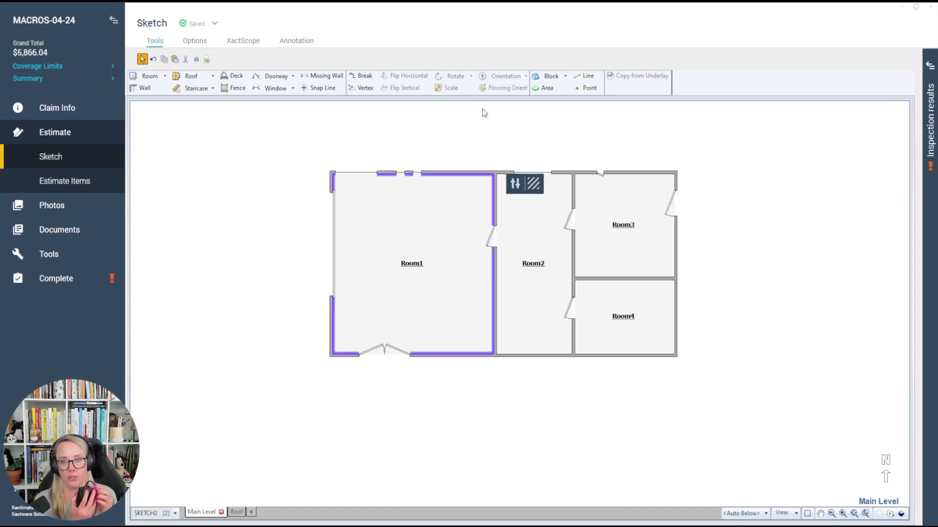
{"action": "scroll", "coordinate": [482, 109], "scroll_direction": "up", "scroll_amount": 4}
{"action": "scroll", "coordinate": [482, 109], "scroll_direction": "down", "scroll_amount": 2}
{"action": "scroll", "coordinate": [482, 109], "scroll_direction": "up", "scroll_amount": 2}
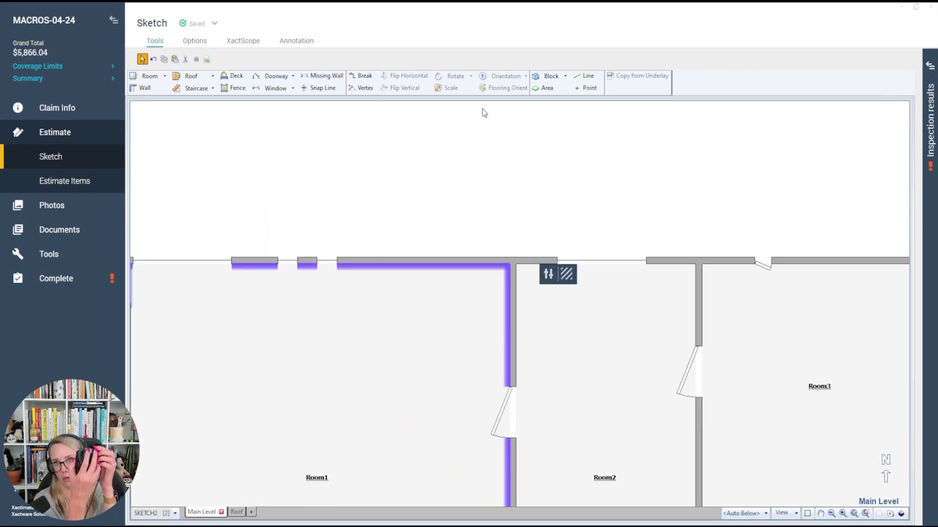
{"action": "scroll", "coordinate": [482, 108], "scroll_direction": "down", "scroll_amount": 3}
{"action": "scroll", "coordinate": [482, 108], "scroll_direction": "up", "scroll_amount": 4}
{"action": "scroll", "coordinate": [482, 108], "scroll_direction": "down", "scroll_amount": 2}
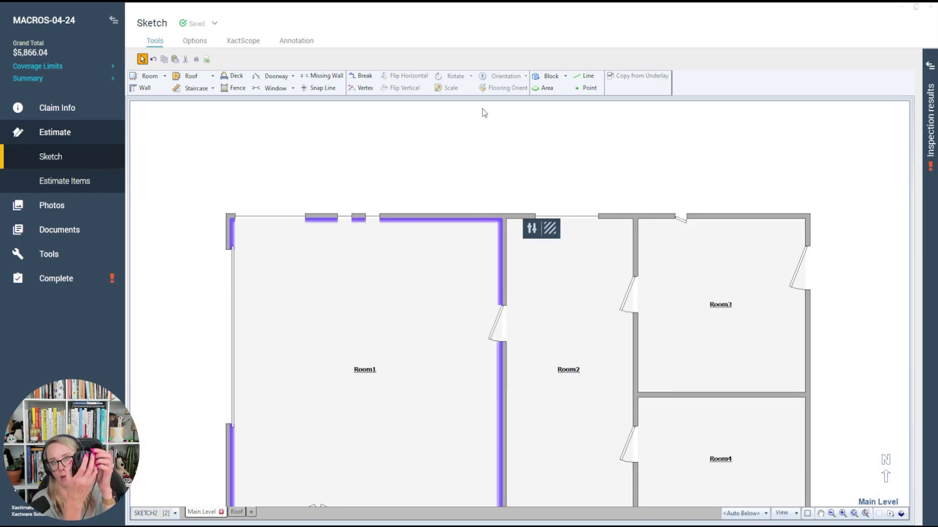
{"action": "scroll", "coordinate": [482, 108], "scroll_direction": "down", "scroll_amount": 1}
{"action": "scroll", "coordinate": [482, 109], "scroll_direction": "up", "scroll_amount": 1}
{"action": "scroll", "coordinate": [482, 109], "scroll_direction": "down", "scroll_amount": 3}
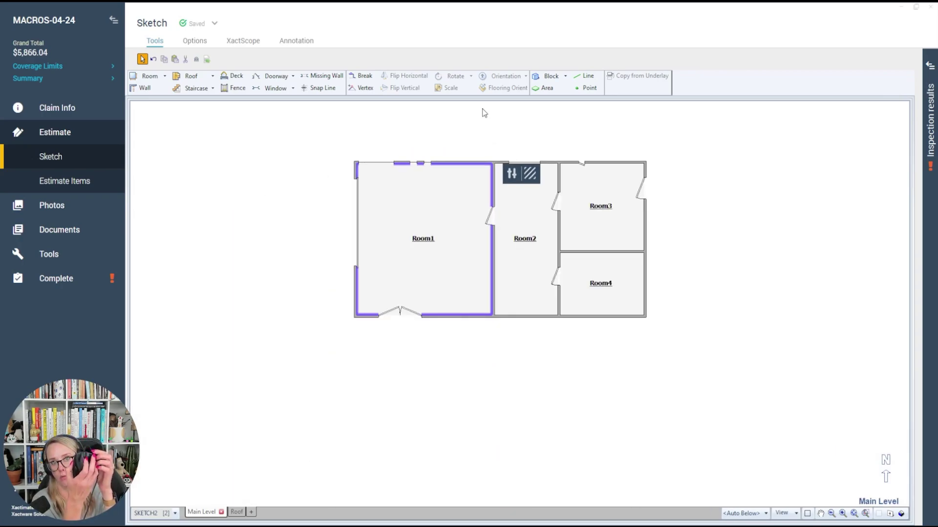
{"action": "scroll", "coordinate": [482, 108], "scroll_direction": "up", "scroll_amount": 1}
{"action": "scroll", "coordinate": [482, 108], "scroll_direction": "up", "scroll_amount": 2}
{"action": "scroll", "coordinate": [482, 109], "scroll_direction": "down", "scroll_amount": 3}
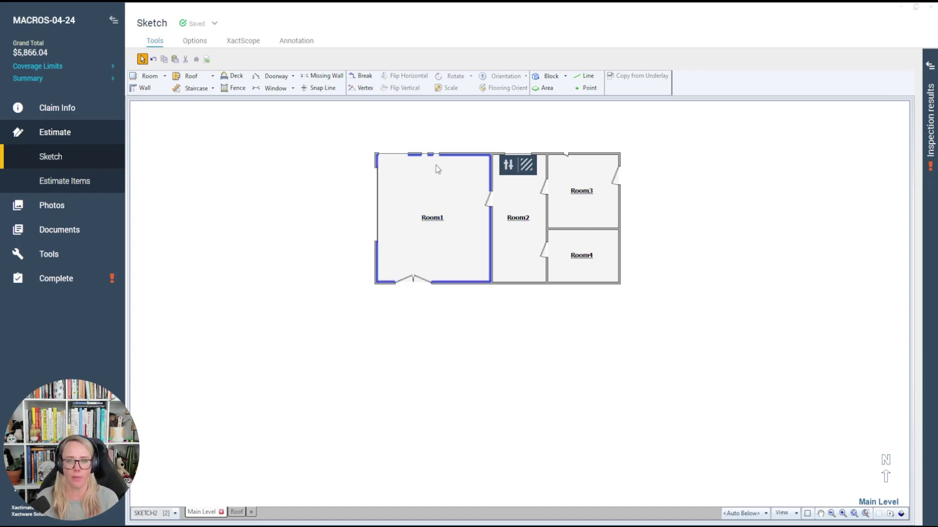
Inspect the easternmost small window in Room1's north wall up close, and select Room1
{"action": "scroll", "coordinate": [437, 206], "scroll_direction": "up", "scroll_amount": 3}
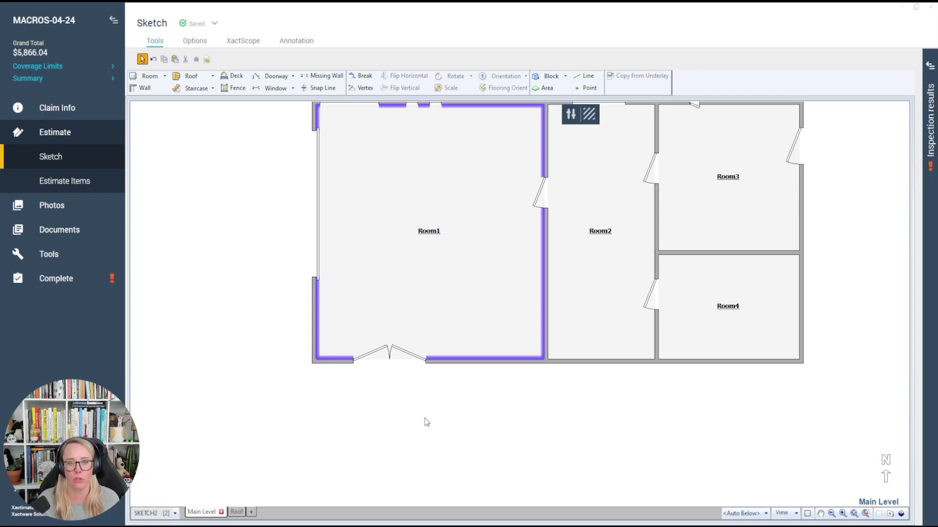
{"action": "left_click_drag", "start_coordinate": [428, 405], "coordinate": [439, 497]}
{"action": "scroll", "coordinate": [458, 316], "scroll_direction": "up", "scroll_amount": 1}
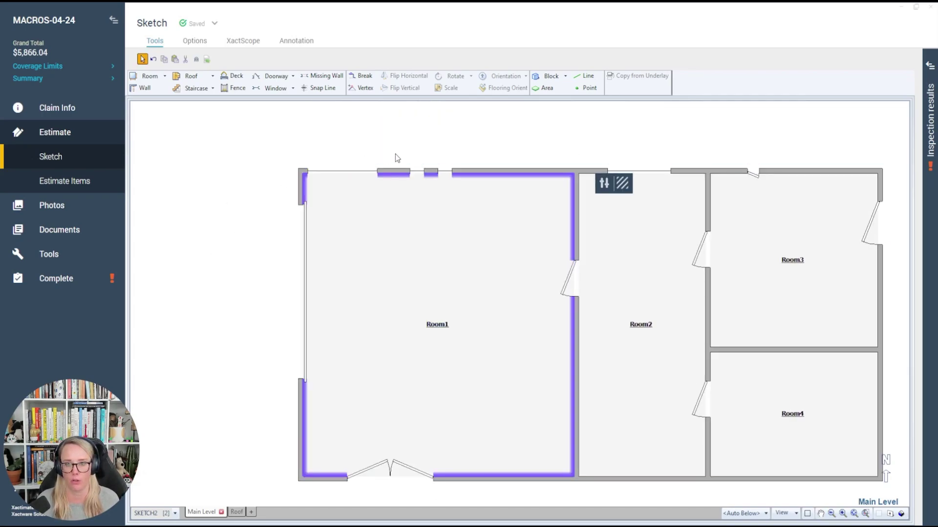
{"action": "scroll", "coordinate": [446, 172], "scroll_direction": "up", "scroll_amount": 5}
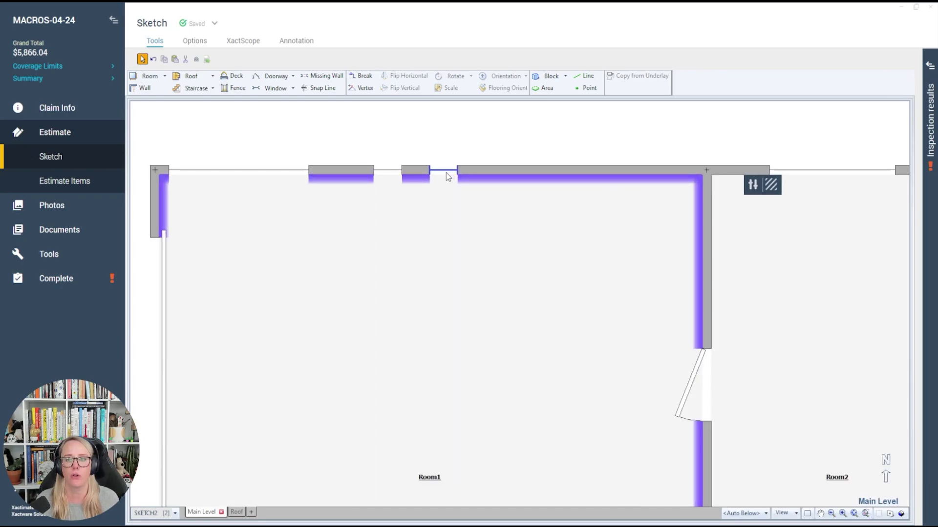
{"action": "left_click", "coordinate": [442, 169]}
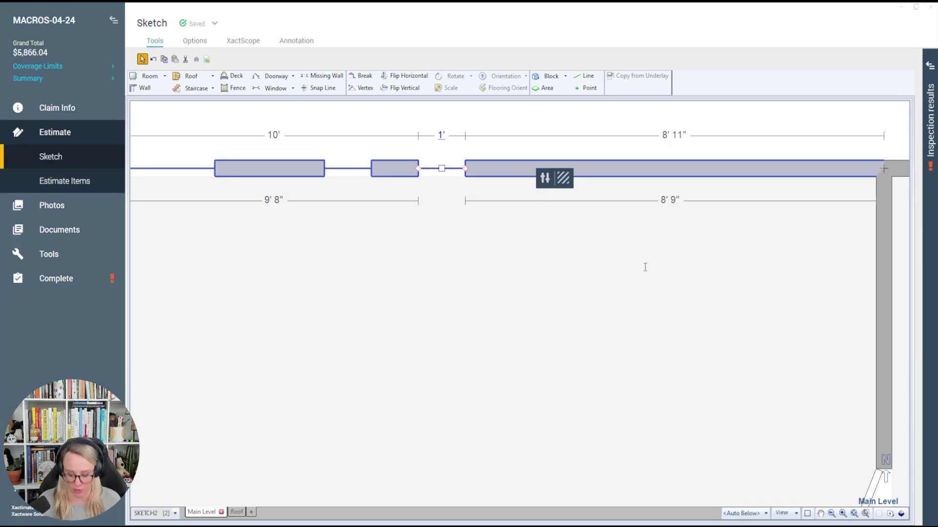
{"action": "left_click", "coordinate": [459, 280]}
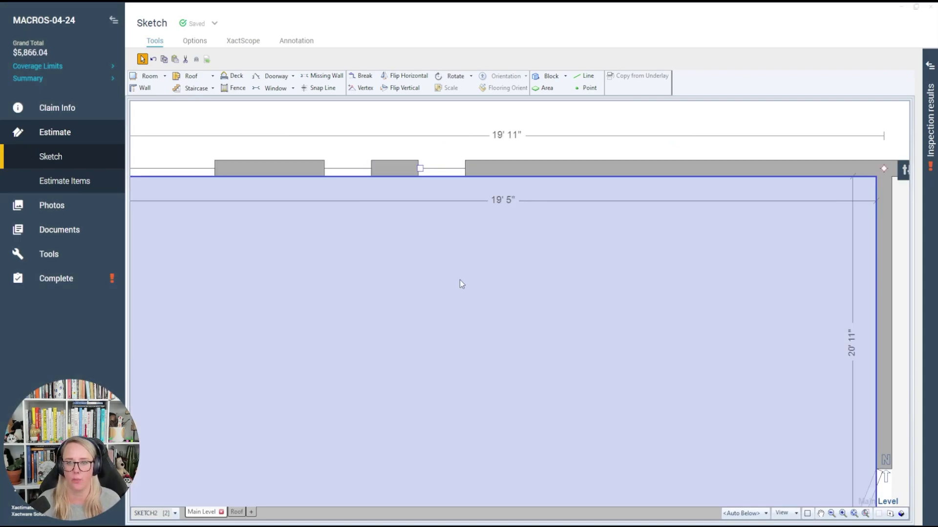
Examine the complete floor plan and the area around Room1's west wall in close-up
{"action": "scroll", "coordinate": [469, 291], "scroll_direction": "down", "scroll_amount": 4}
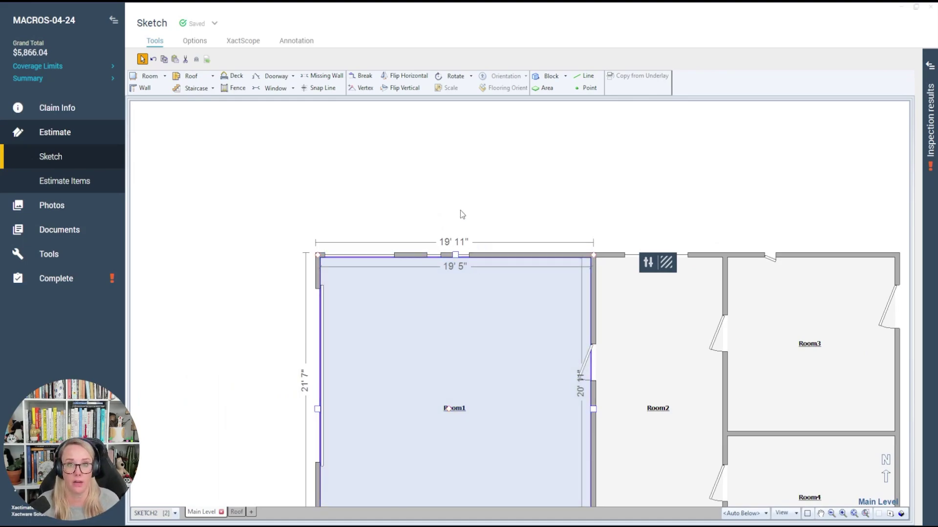
{"action": "mouse_move", "coordinate": [566, 199]}
{"action": "left_mouse_down"}
{"action": "mouse_move", "coordinate": [464, 167]}
{"action": "mouse_move", "coordinate": [451, 110]}
{"action": "left_mouse_up"}
{"action": "key", "text": "Escape"}
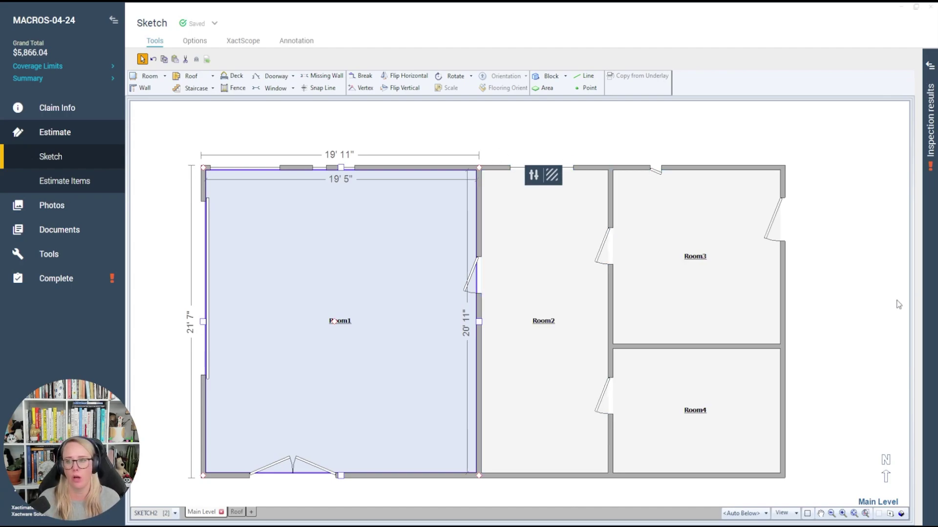
{"action": "mouse_move", "coordinate": [823, 393]}
{"action": "left_mouse_down"}
{"action": "mouse_move", "coordinate": [835, 318]}
{"action": "mouse_move", "coordinate": [831, 383]}
{"action": "mouse_move", "coordinate": [831, 342]}
{"action": "left_mouse_up"}
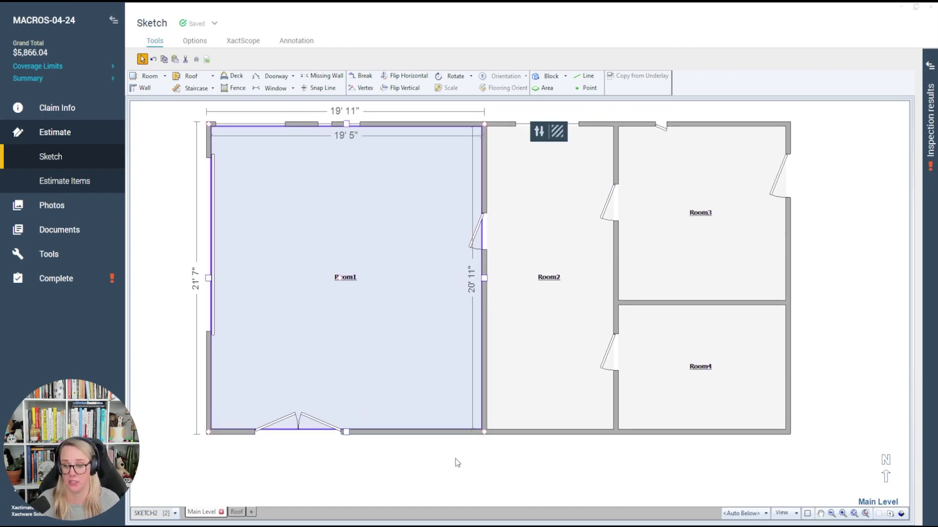
{"action": "mouse_move", "coordinate": [454, 461]}
{"action": "left_mouse_down"}
{"action": "mouse_move", "coordinate": [437, 463]}
{"action": "mouse_move", "coordinate": [440, 473]}
{"action": "mouse_move", "coordinate": [463, 495]}
{"action": "left_mouse_up"}
{"action": "scroll", "coordinate": [302, 410], "scroll_direction": "up", "scroll_amount": 5}
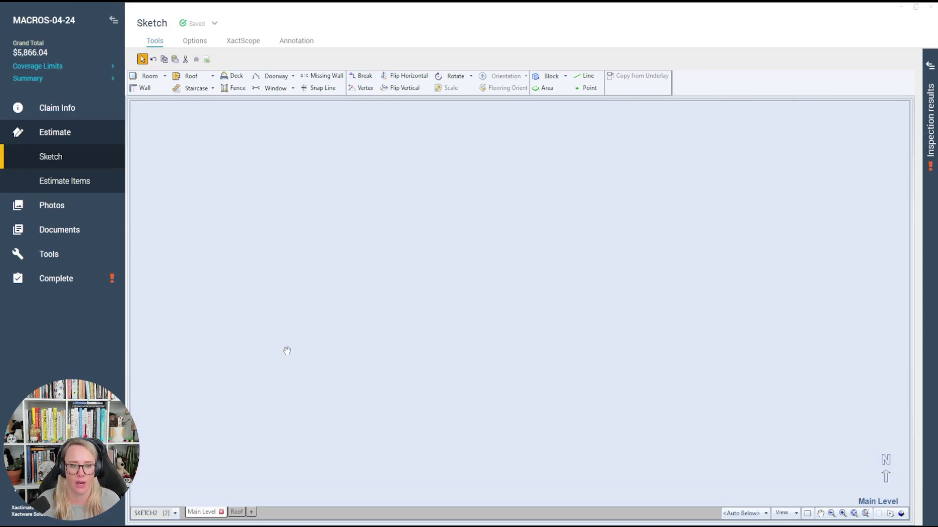
{"action": "mouse_move", "coordinate": [286, 351]}
{"action": "left_mouse_down"}
{"action": "mouse_move", "coordinate": [513, 374]}
{"action": "mouse_move", "coordinate": [568, 450]}
{"action": "left_mouse_up"}
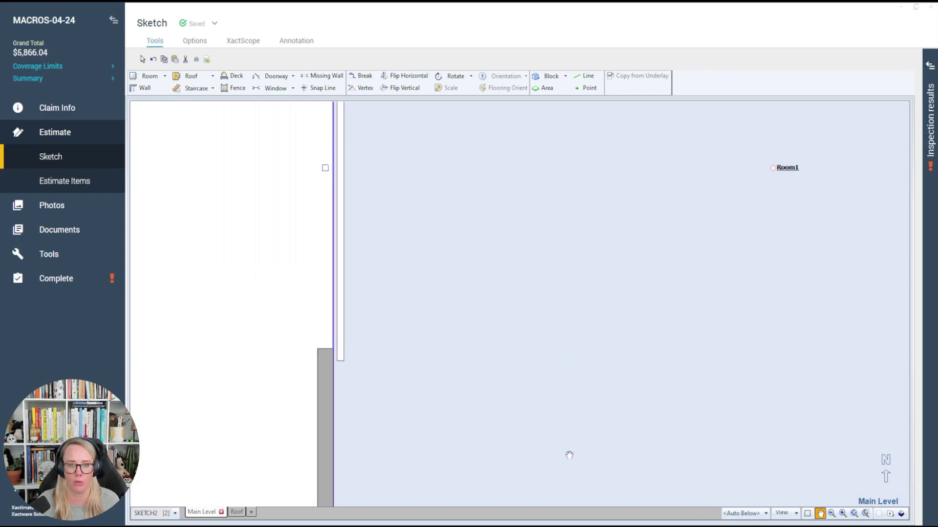
{"action": "mouse_move", "coordinate": [418, 249]}
{"action": "left_mouse_down"}
{"action": "mouse_move", "coordinate": [423, 417]}
{"action": "mouse_move", "coordinate": [407, 457]}
{"action": "left_mouse_up"}
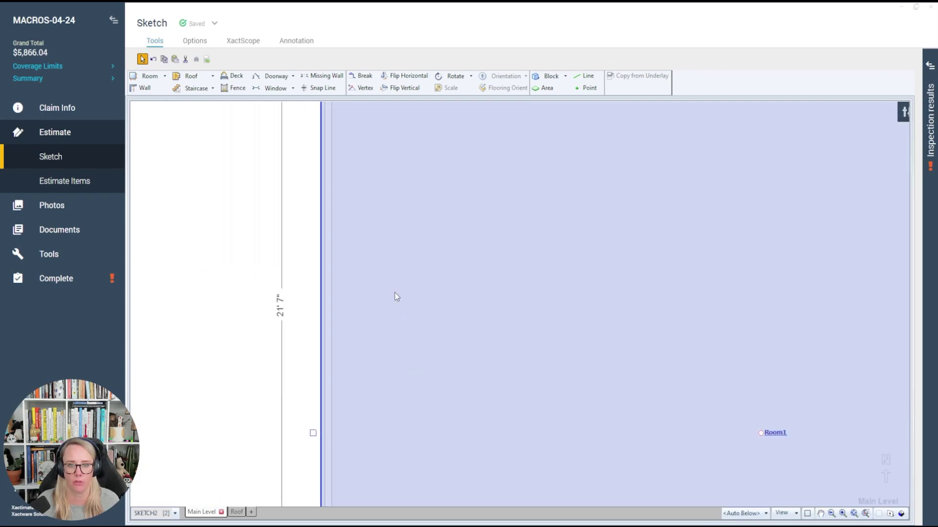
Inspect the floor plan around Room2, bring all four rooms into view, and clear the Room1 selection
{"action": "scroll", "coordinate": [394, 293], "scroll_direction": "down", "scroll_amount": 3}
{"action": "scroll", "coordinate": [394, 299], "scroll_direction": "down", "scroll_amount": 5}
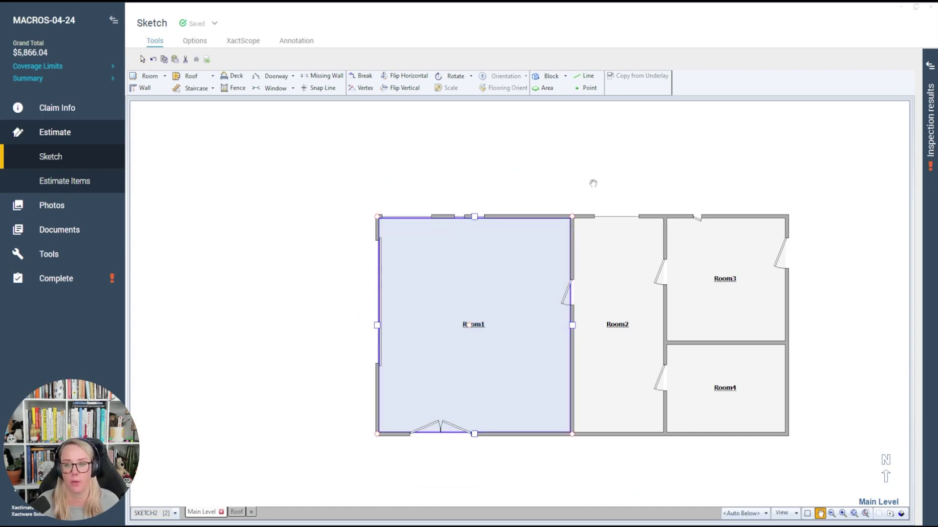
{"action": "left_click_drag", "start_coordinate": [592, 182], "coordinate": [488, 172]}
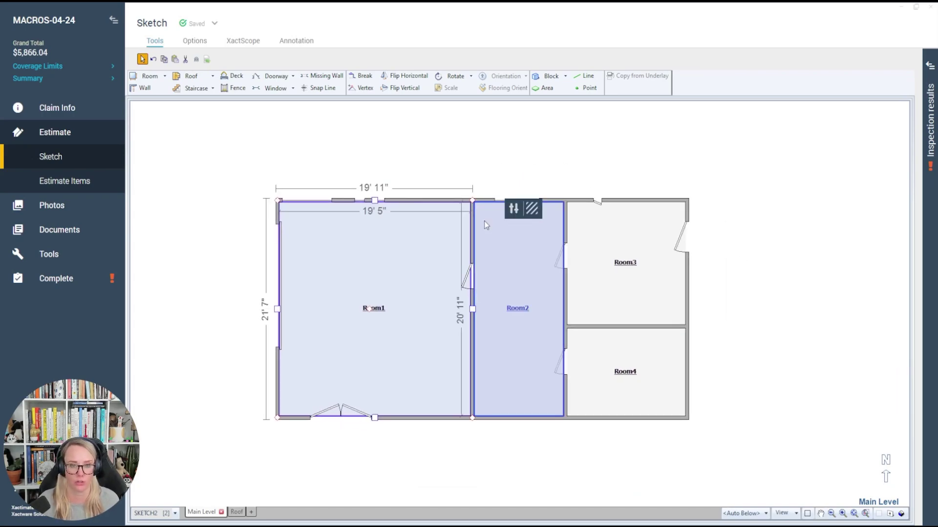
{"action": "scroll", "coordinate": [485, 221], "scroll_direction": "up", "scroll_amount": 3}
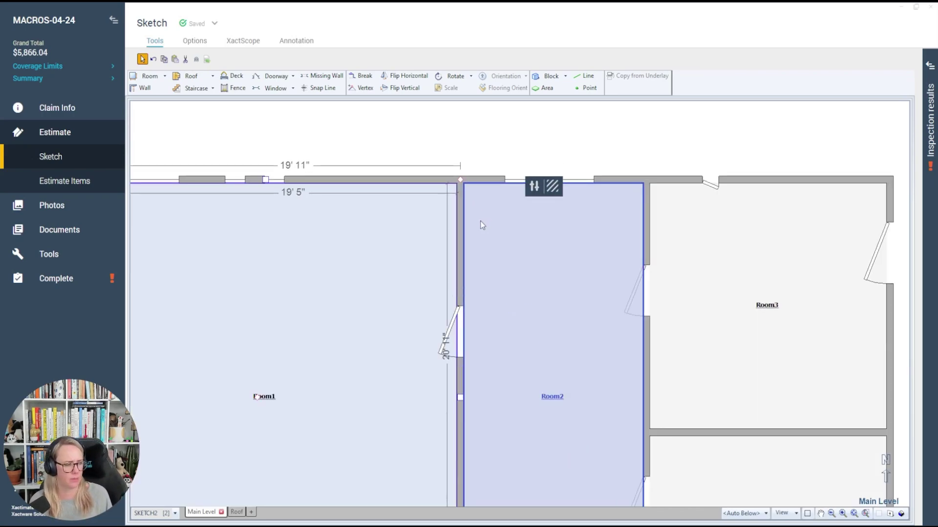
{"action": "scroll", "coordinate": [446, 132], "scroll_direction": "down", "scroll_amount": 3}
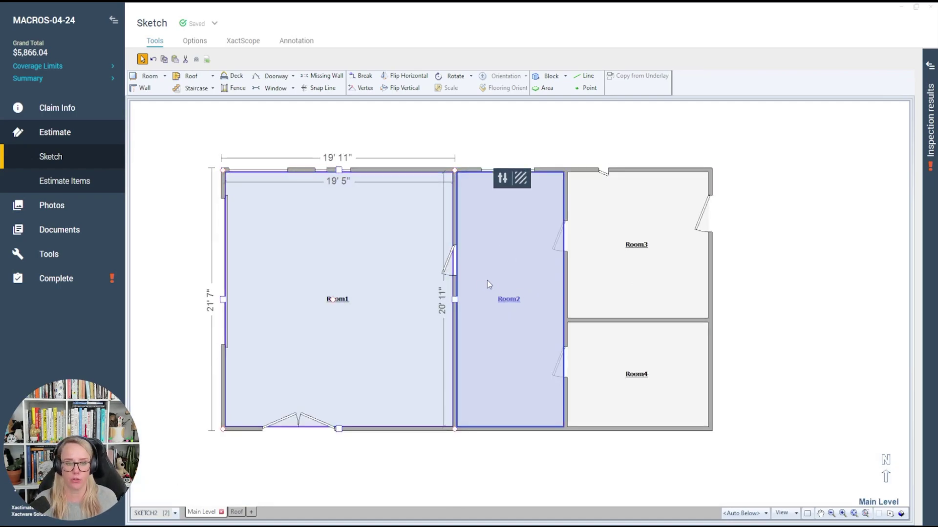
{"action": "left_click", "coordinate": [462, 136]}
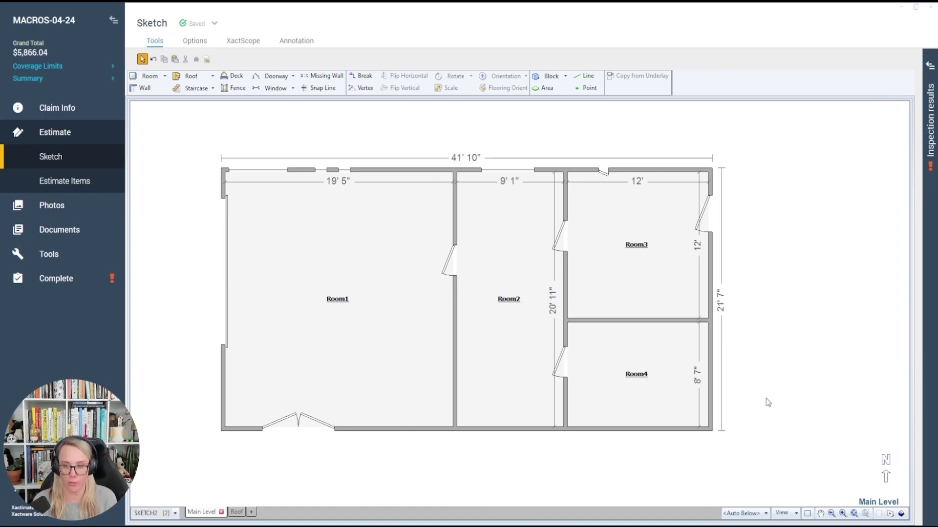
Examine the building's south, west and north exterior sides in 3D
{"action": "key", "text": "3"}
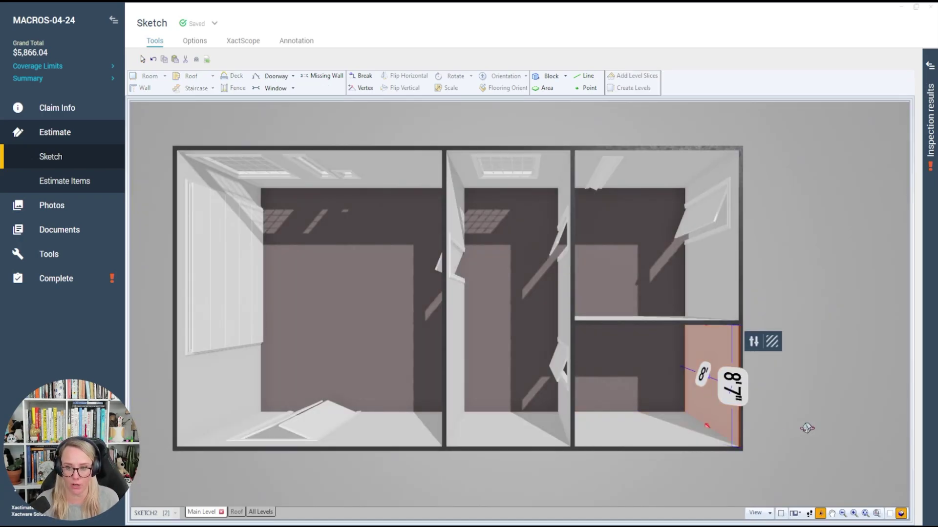
{"action": "mouse_move", "coordinate": [806, 429]}
{"action": "left_mouse_down"}
{"action": "mouse_move", "coordinate": [791, 444]}
{"action": "mouse_move", "coordinate": [808, 292]}
{"action": "left_mouse_up"}
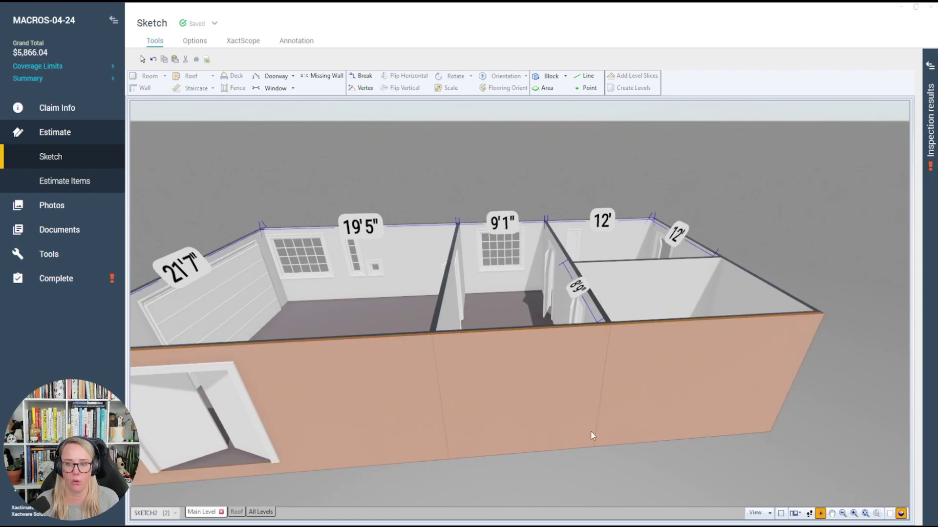
{"action": "left_click_drag", "start_coordinate": [591, 431], "coordinate": [613, 409]}
{"action": "scroll", "coordinate": [614, 408], "scroll_direction": "down", "scroll_amount": 3}
{"action": "left_click", "coordinate": [614, 408]}
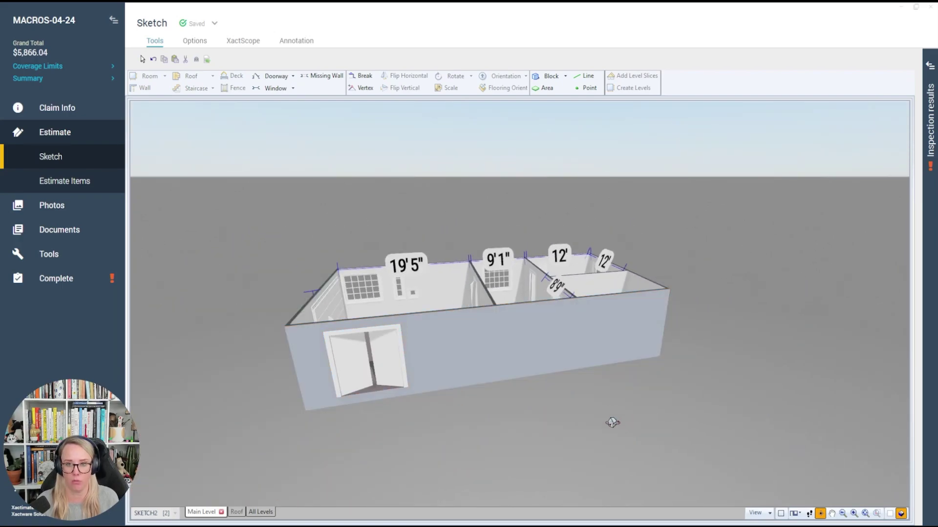
{"action": "scroll", "coordinate": [612, 423], "scroll_direction": "down", "scroll_amount": 3}
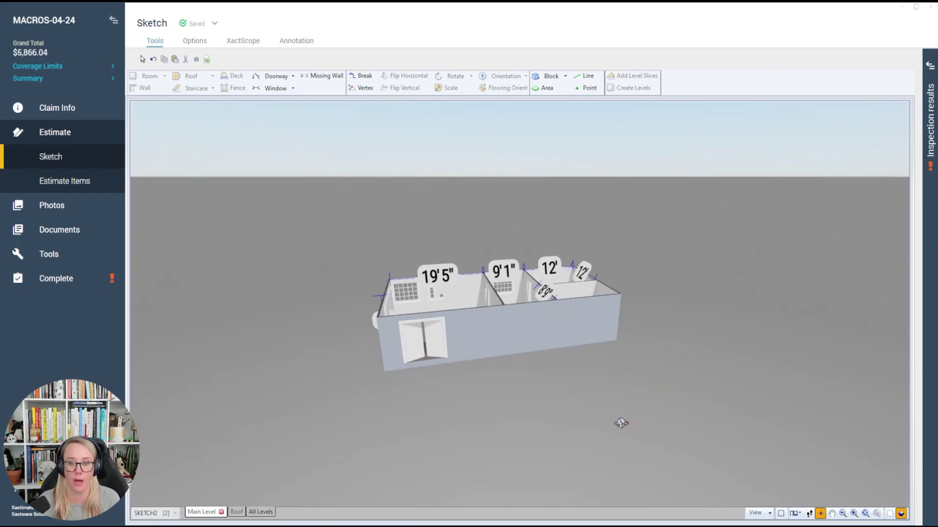
{"action": "left_click_drag", "start_coordinate": [398, 421], "coordinate": [547, 438]}
{"action": "scroll", "coordinate": [518, 451], "scroll_direction": "up", "scroll_amount": 3}
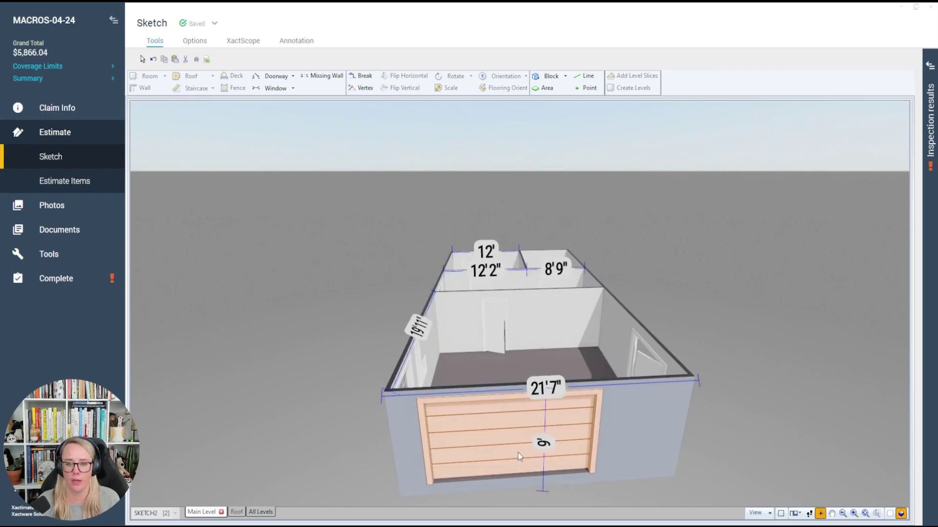
{"action": "left_click_drag", "start_coordinate": [493, 398], "coordinate": [673, 407]}
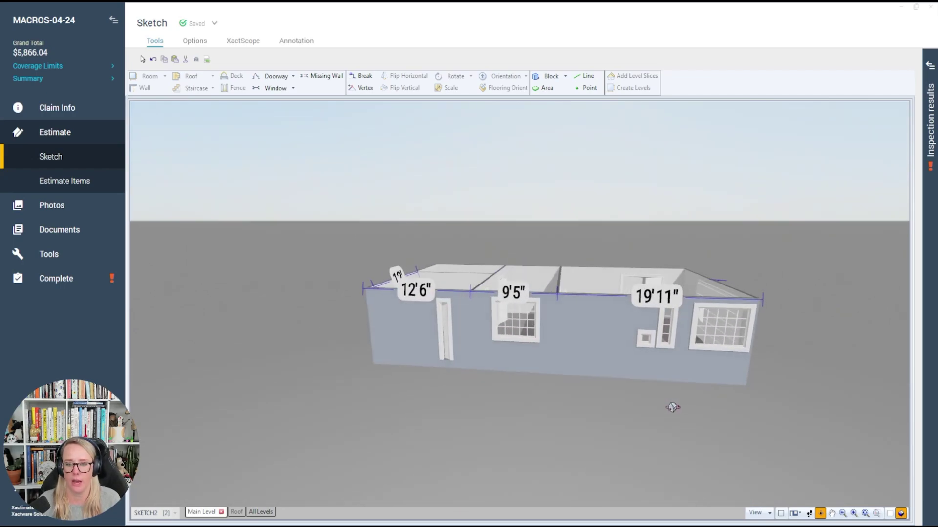
Examine the north wall and Room2's interior in 3D, and return to the plan view
{"action": "scroll", "coordinate": [660, 355], "scroll_direction": "up", "scroll_amount": 2}
{"action": "scroll", "coordinate": [661, 360], "scroll_direction": "down", "scroll_amount": 2}
{"action": "left_click_drag", "start_coordinate": [660, 360], "coordinate": [450, 334]}
{"action": "scroll", "coordinate": [478, 317], "scroll_direction": "up", "scroll_amount": 4}
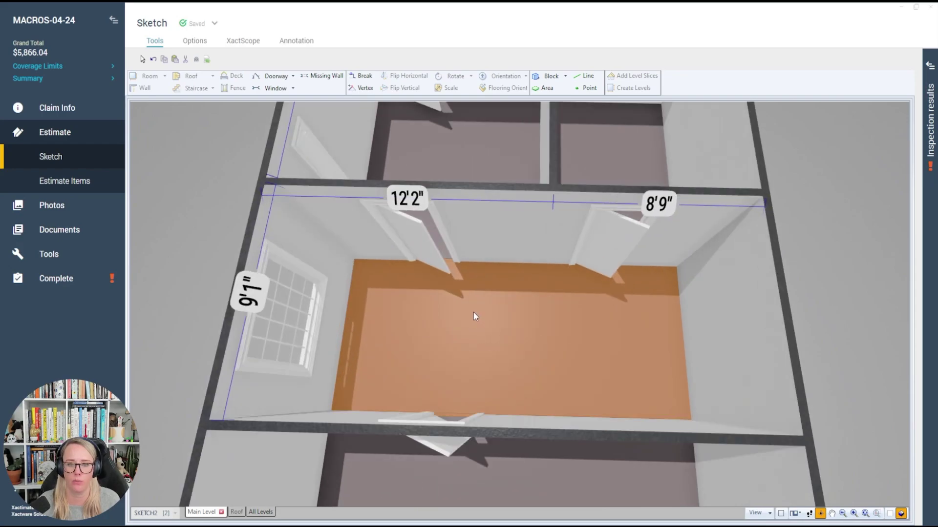
{"action": "scroll", "coordinate": [471, 314], "scroll_direction": "down", "scroll_amount": 3}
{"action": "scroll", "coordinate": [471, 322], "scroll_direction": "down", "scroll_amount": 2}
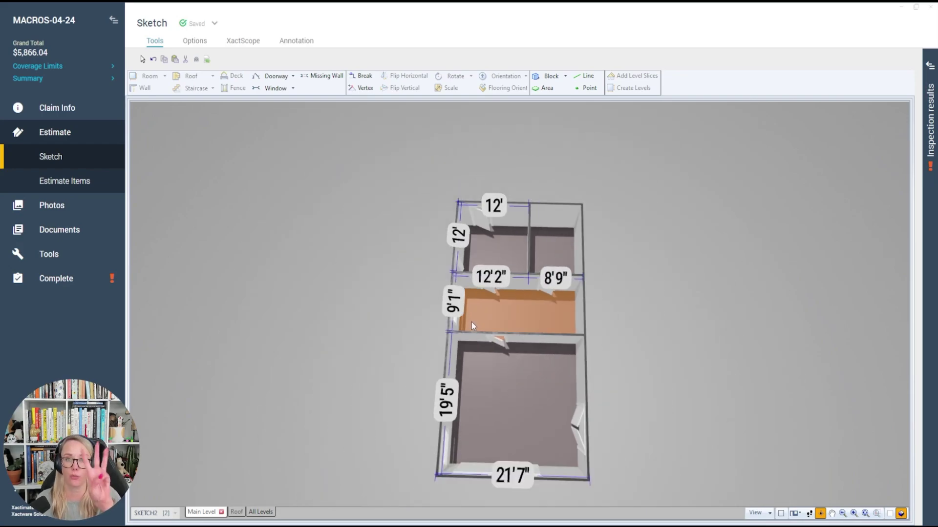
{"action": "scroll", "coordinate": [471, 322], "scroll_direction": "down", "scroll_amount": 2}
{"action": "key", "text": "Escape"}
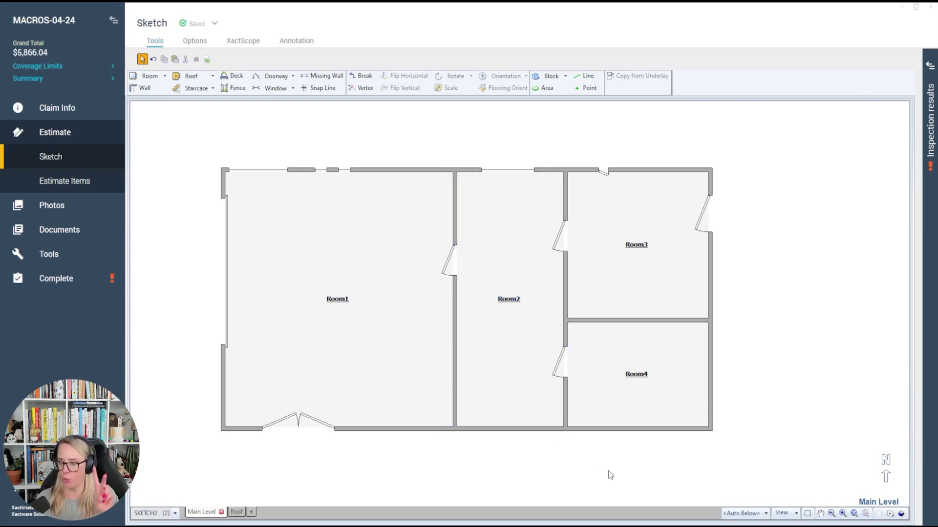
In the exterior elevation of Room1's north wall, stretch the 1' square window upward to 4' tall, level with the neighbouring windows
{"action": "key", "text": "e"}
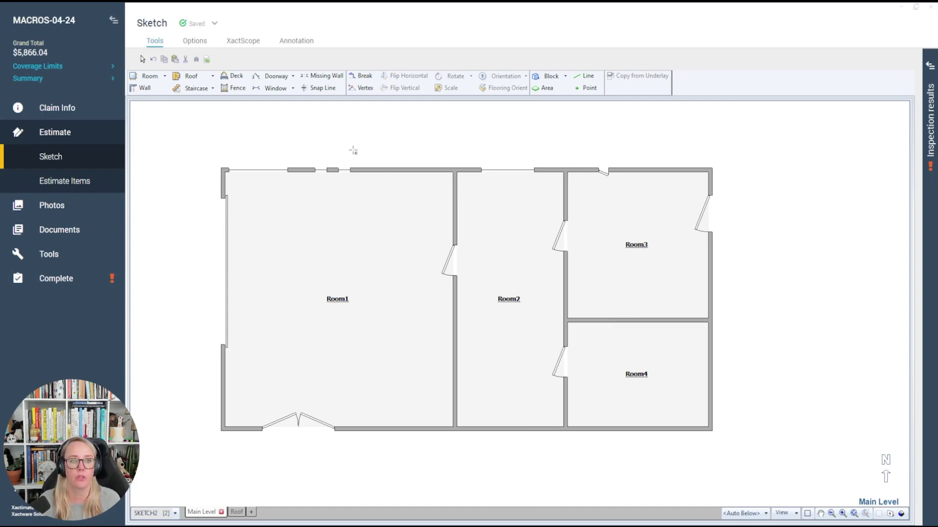
{"action": "left_click", "coordinate": [353, 159]}
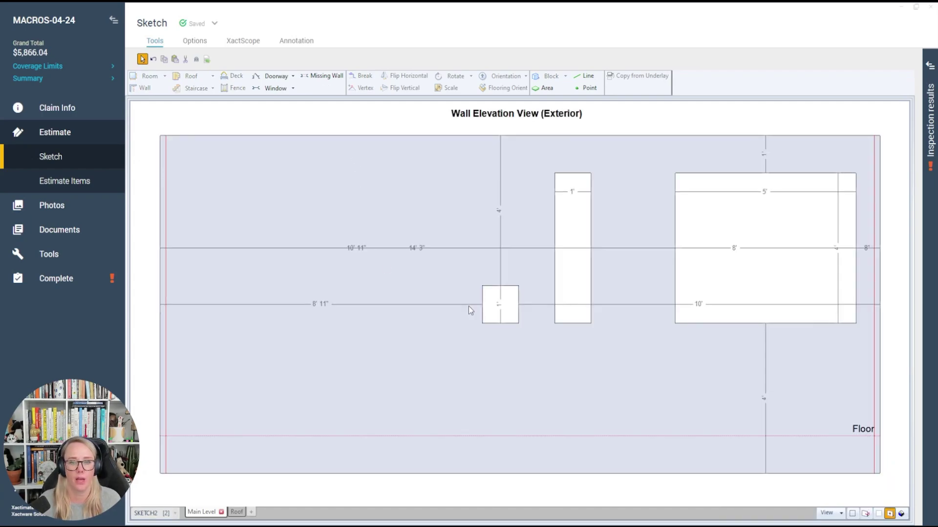
{"action": "left_click", "coordinate": [497, 309]}
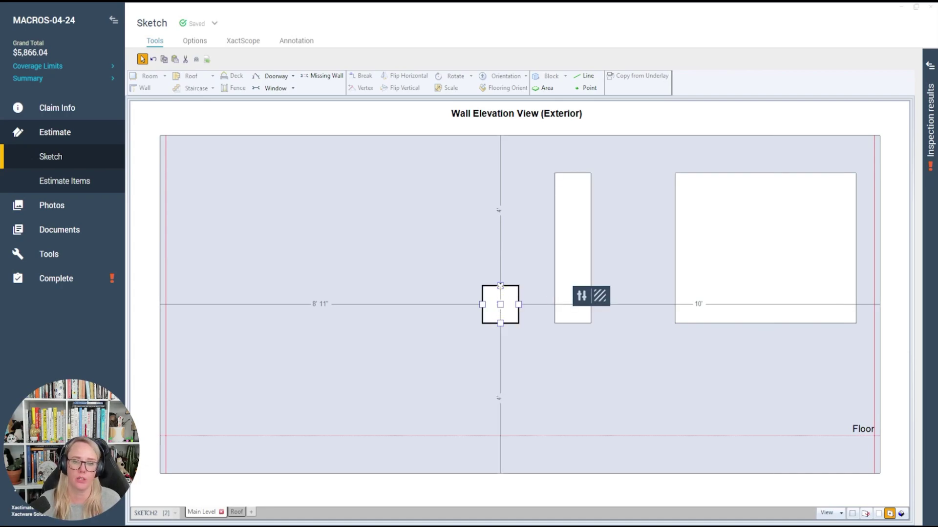
{"action": "left_click_drag", "start_coordinate": [500, 287], "coordinate": [501, 174]}
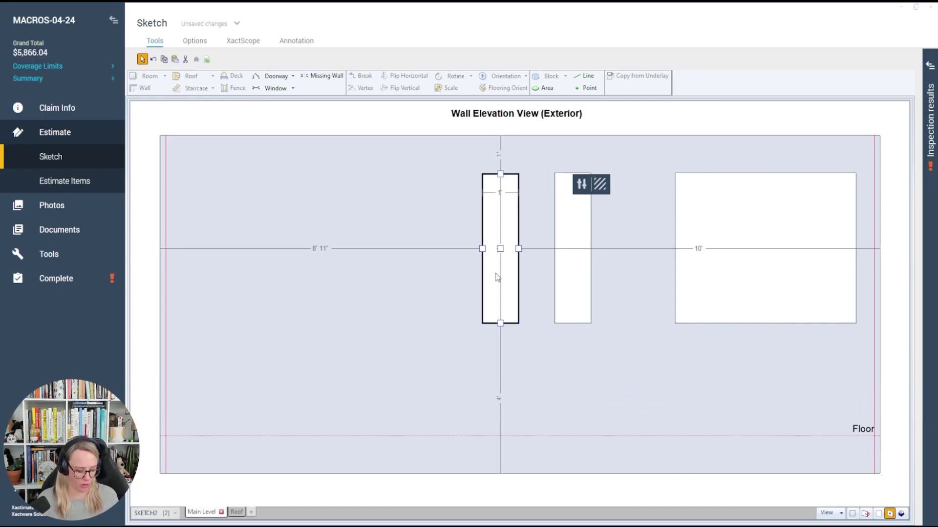
Copy the stretched window twice toward the wall's east end, about 7' 1" and 5' 3" from it, and leave the elevation
{"action": "left_click_drag", "start_coordinate": [497, 277], "coordinate": [451, 173]}
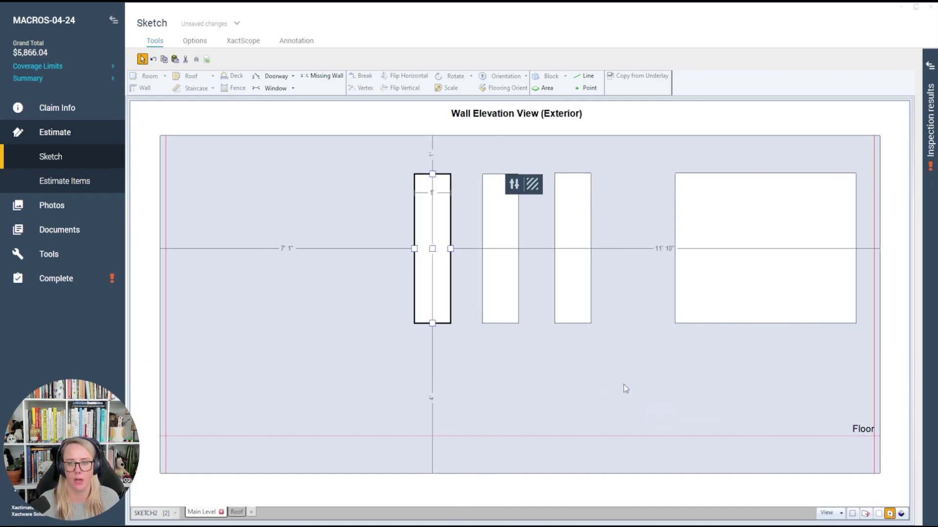
{"action": "left_click", "coordinate": [480, 311]}
{"action": "left_click_drag", "start_coordinate": [480, 310], "coordinate": [384, 175]}
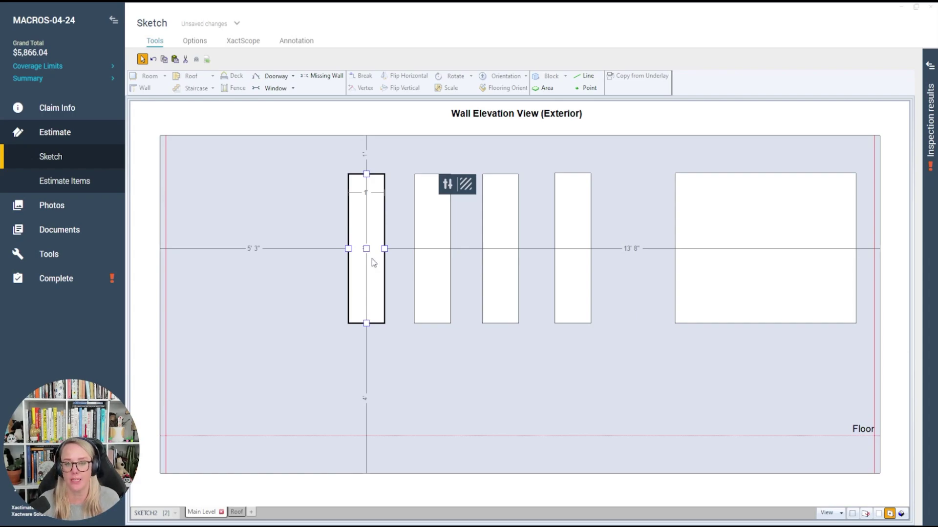
{"action": "key", "text": "Escape"}
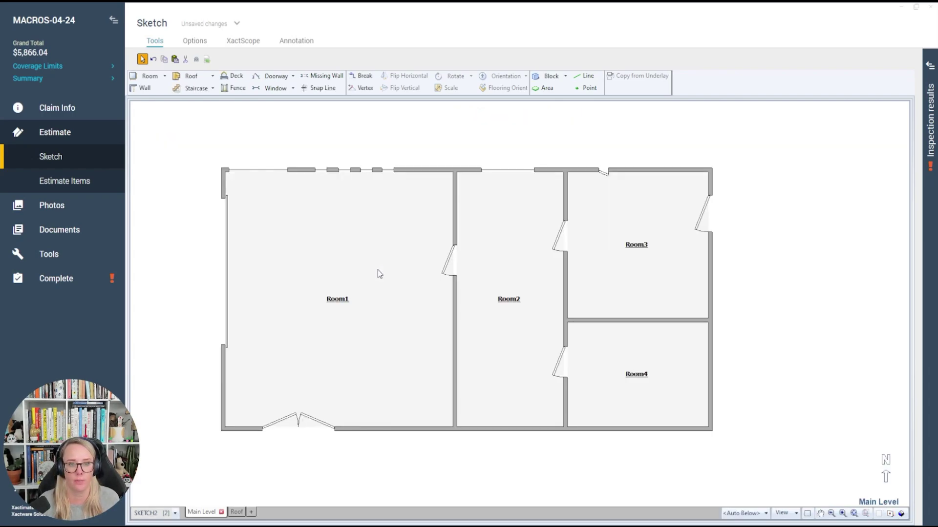
In 3D, move the easternmost narrow window in Room1's north wall to about 4' 11" from the wall's east end, and return to plan
{"action": "left_click", "coordinate": [322, 243]}
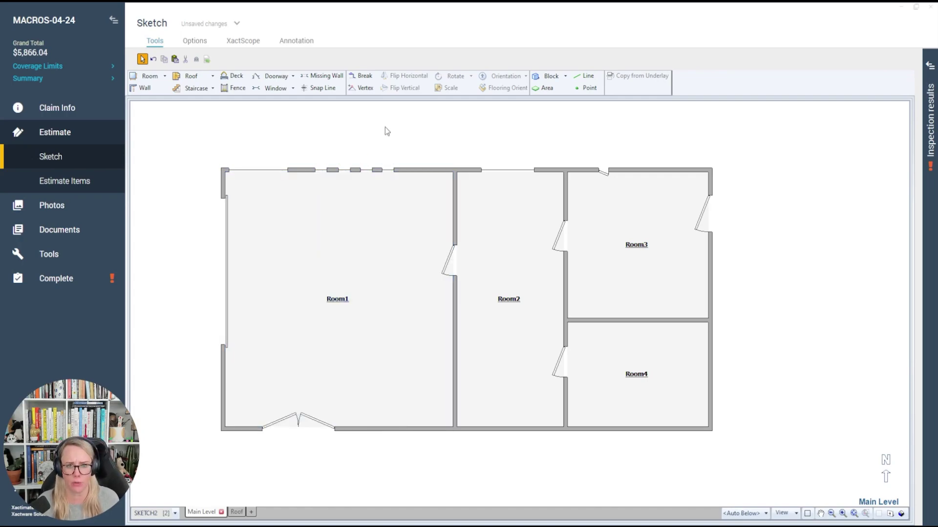
{"action": "key", "text": "F8"}
{"action": "left_click_drag", "start_coordinate": [393, 160], "coordinate": [565, 311]}
{"action": "left_click", "coordinate": [710, 297]}
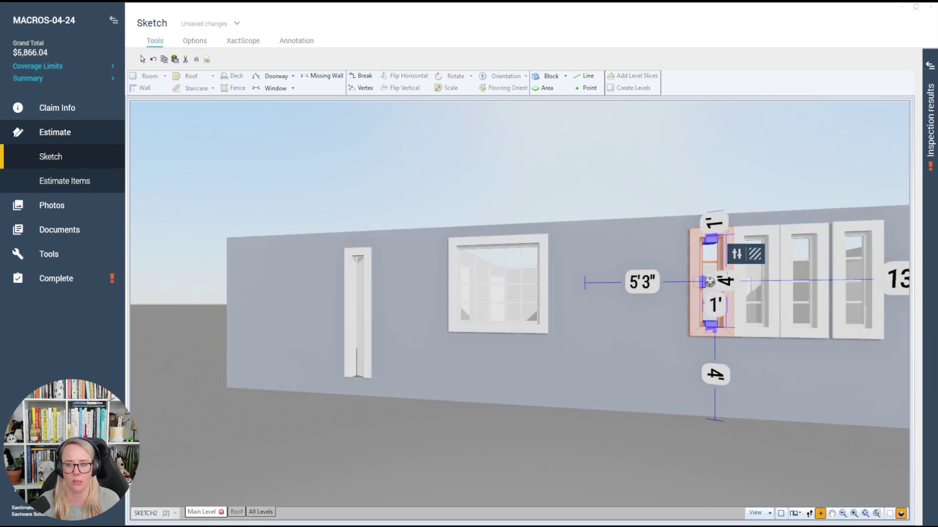
{"action": "left_click_drag", "start_coordinate": [710, 282], "coordinate": [702, 281]}
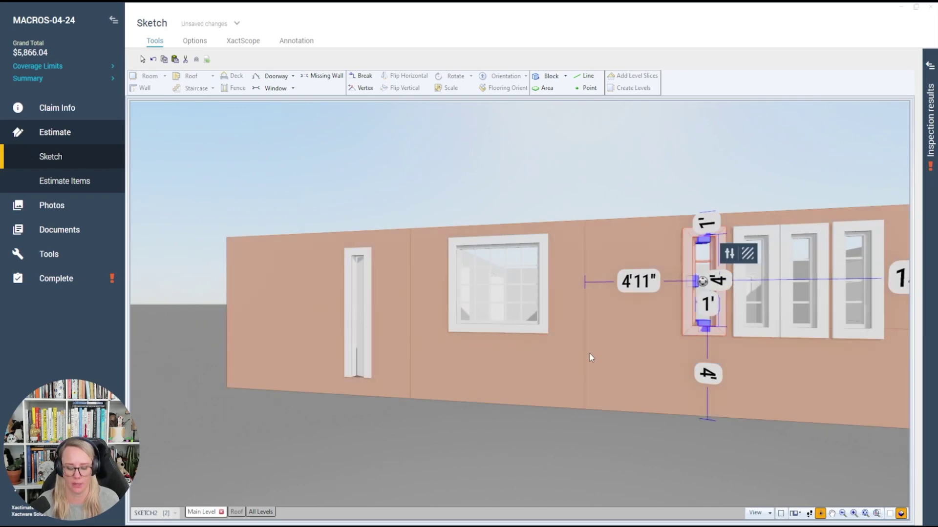
{"action": "key", "text": "Escape"}
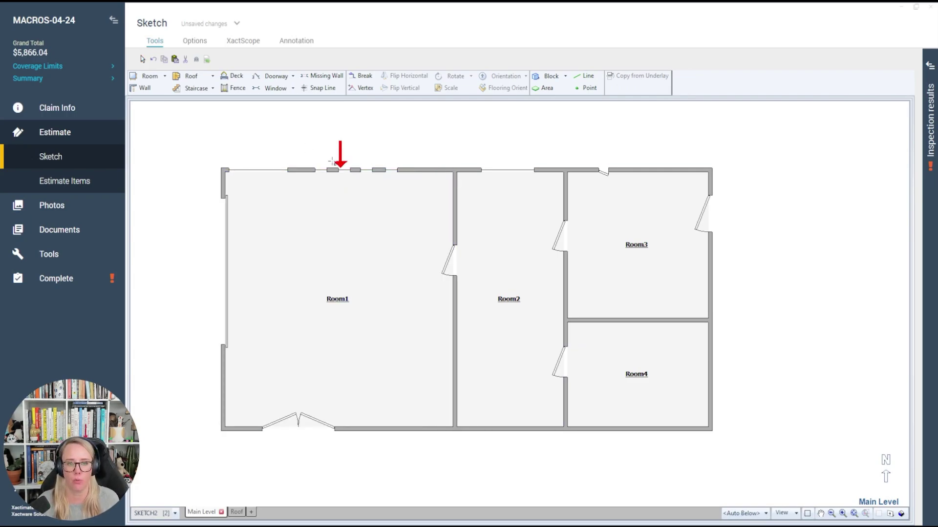
Inspect the row of narrow windows in Room1's north wall, using the exterior elevation and a closer plan view
{"action": "double_click", "coordinate": [333, 169]}
{"action": "key", "text": "Escape"}
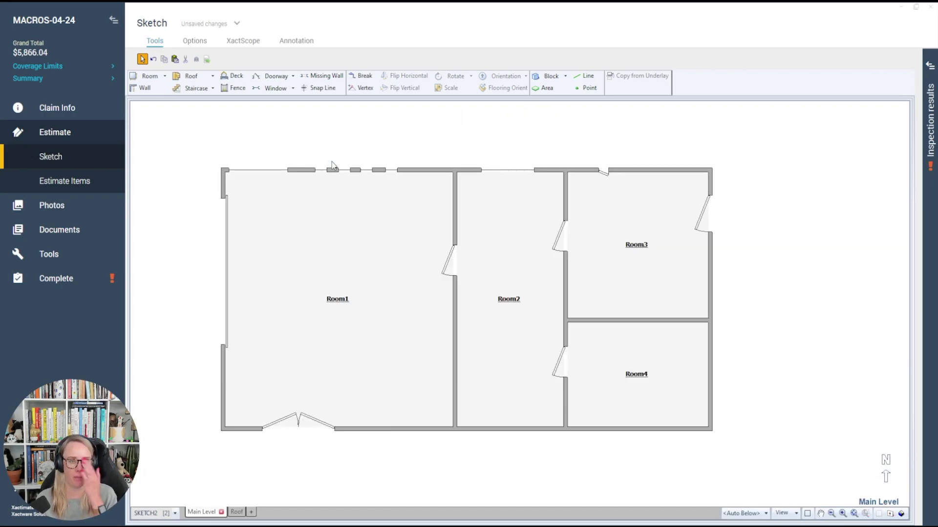
{"action": "left_click", "coordinate": [370, 197]}
{"action": "scroll", "coordinate": [372, 205], "scroll_direction": "up", "scroll_amount": 1}
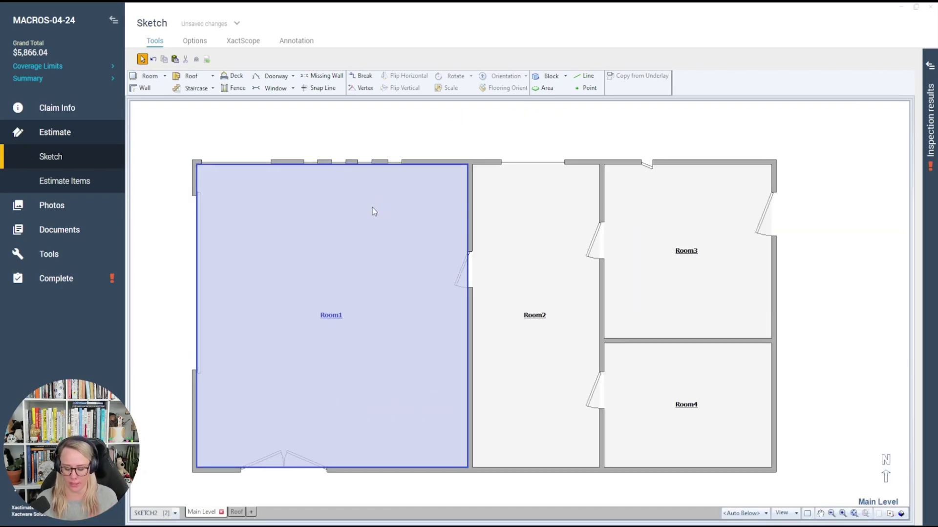
{"action": "left_click", "coordinate": [389, 151]}
{"action": "scroll", "coordinate": [421, 143], "scroll_direction": "up", "scroll_amount": 2}
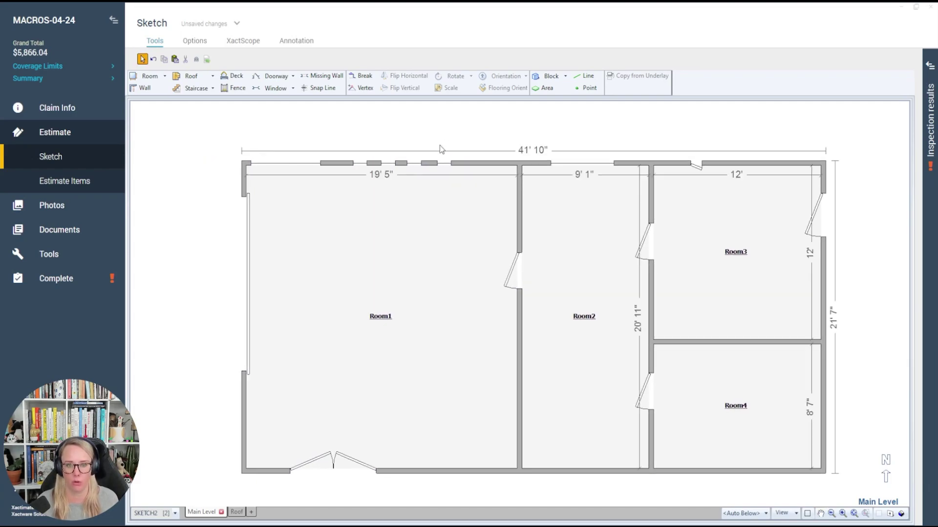
Examine the whole building with its row of narrow windows in 3D from the southwest, and return to plan
{"action": "key", "text": "F8"}
{"action": "left_click_drag", "start_coordinate": [412, 171], "coordinate": [402, 232]}
{"action": "scroll", "coordinate": [401, 232], "scroll_direction": "down", "scroll_amount": 2}
{"action": "left_click_drag", "start_coordinate": [395, 305], "coordinate": [459, 255]}
{"action": "scroll", "coordinate": [459, 255], "scroll_direction": "down", "scroll_amount": 3}
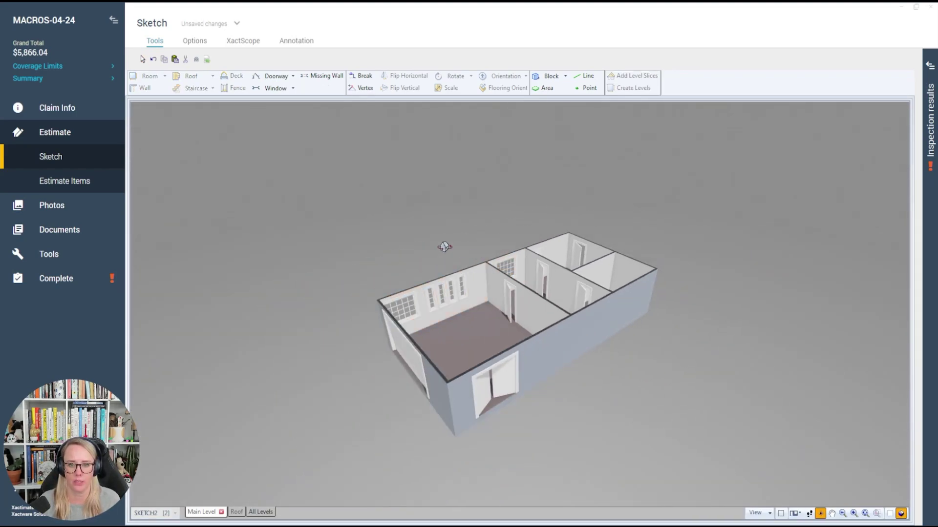
{"action": "key", "text": "F8"}
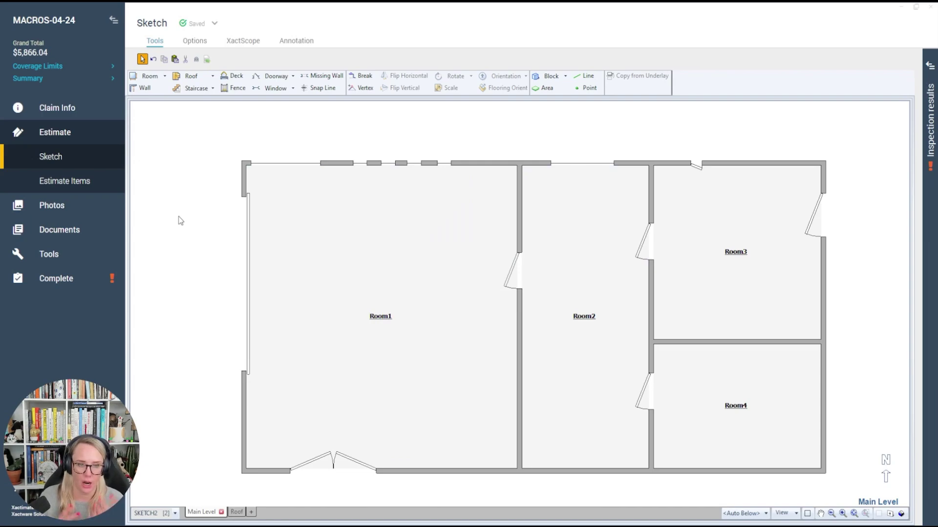
On the Roof level, place a 12' by 12' gable roof with its northwest corner just outside the building's northwest corner
{"action": "left_click", "coordinate": [237, 512]}
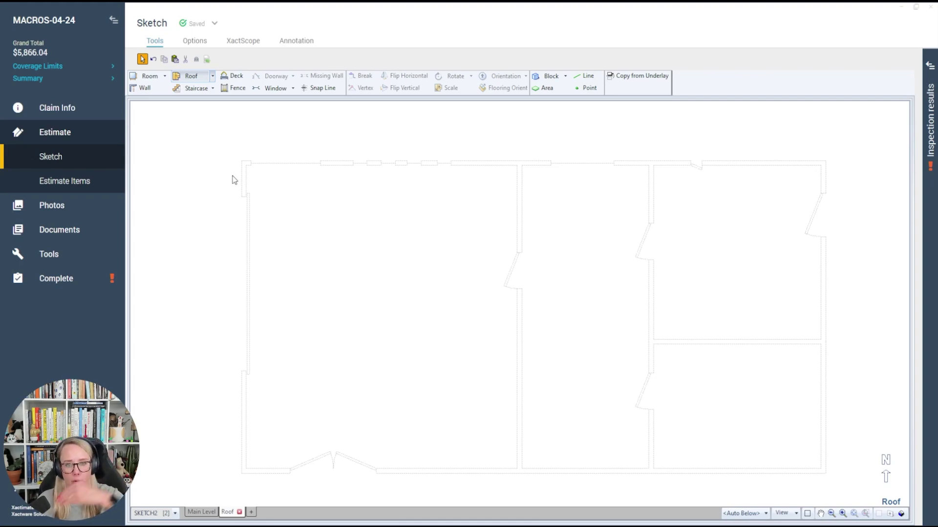
{"action": "key", "text": "Escape"}
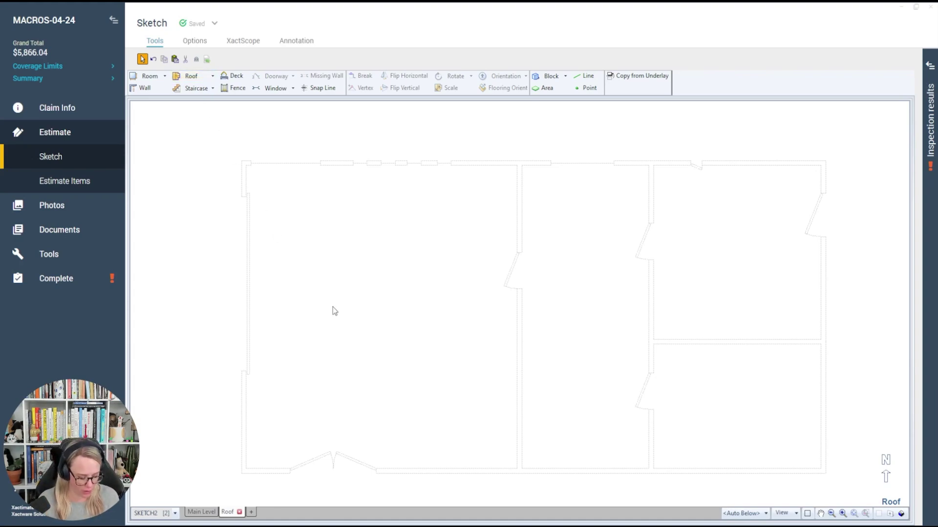
{"action": "key", "text": "r"}
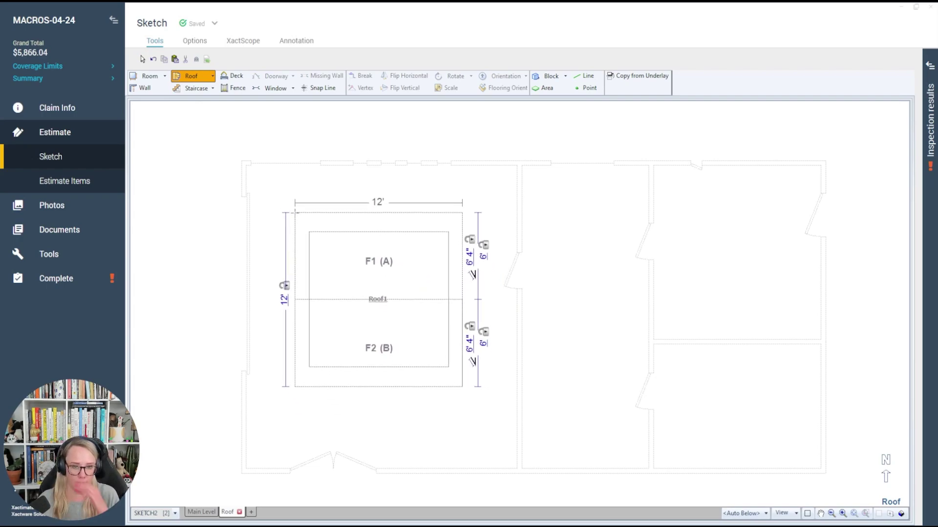
{"action": "scroll", "coordinate": [291, 213], "scroll_direction": "down", "scroll_amount": 3}
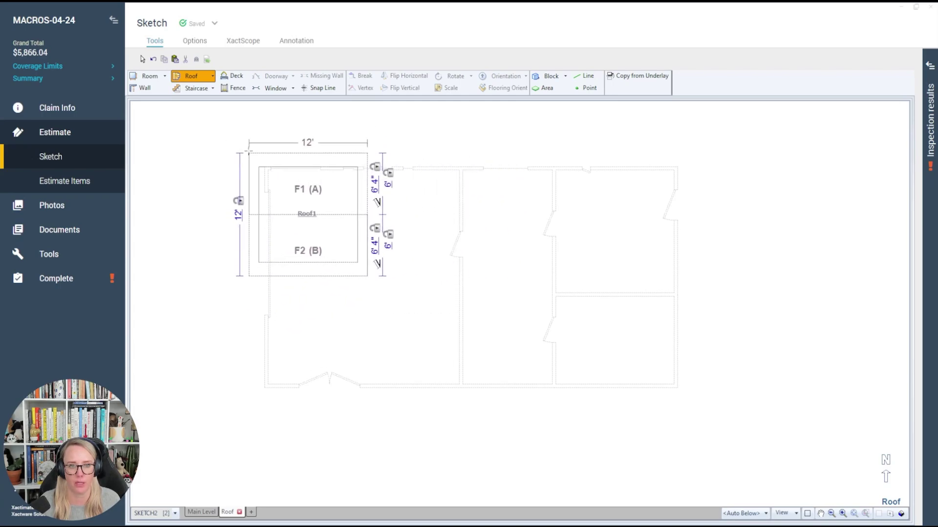
{"action": "left_click", "coordinate": [255, 153]}
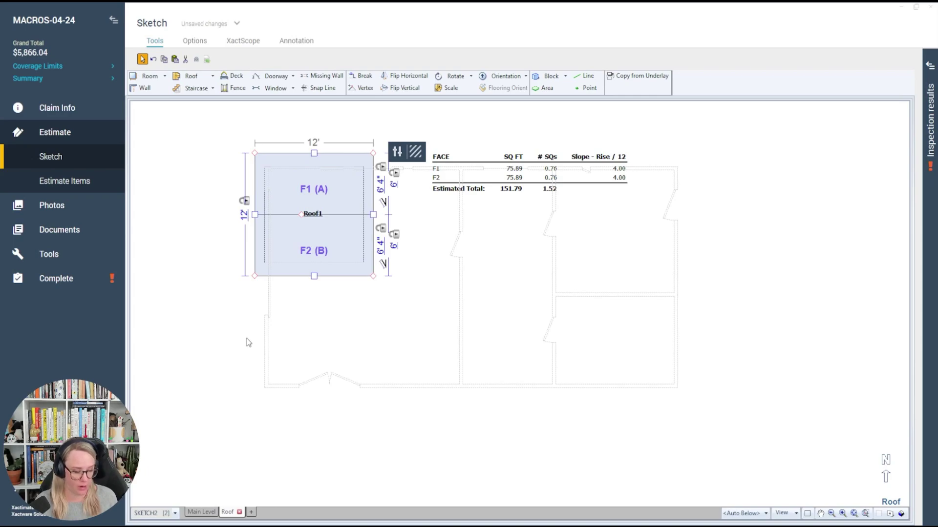
Delete the gable roof and preview the available roof shapes, including hip, round and bay, cycling back to gable
{"action": "key", "text": "Delete"}
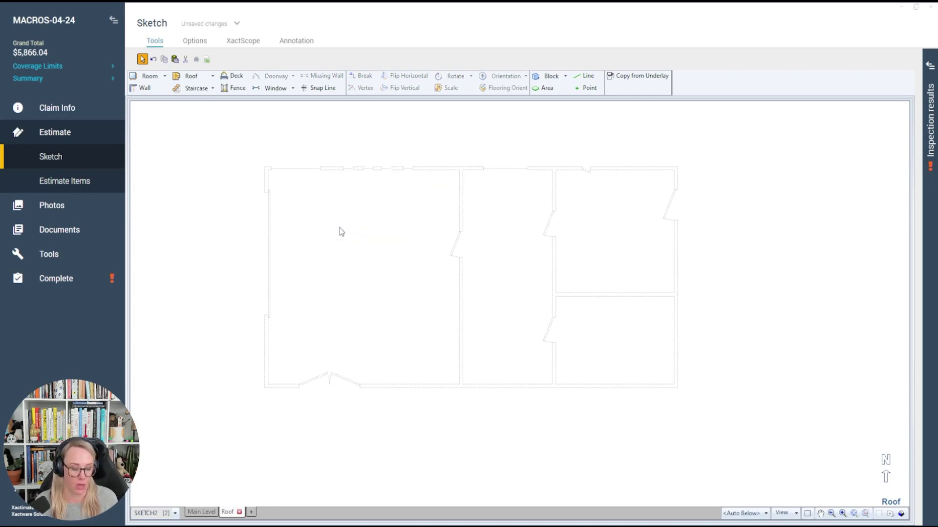
{"action": "key", "text": "f"}
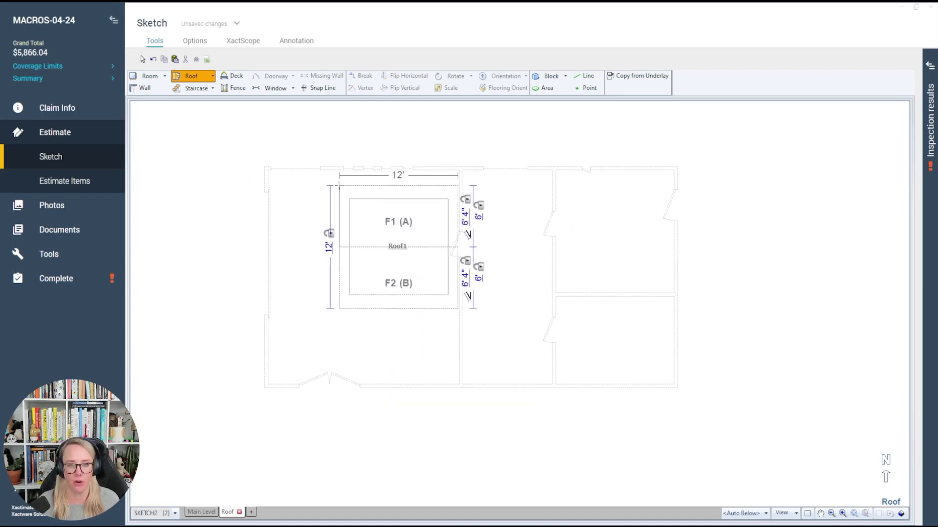
{"action": "key", "text": "f"}
{"action": "key", "text": "space"}
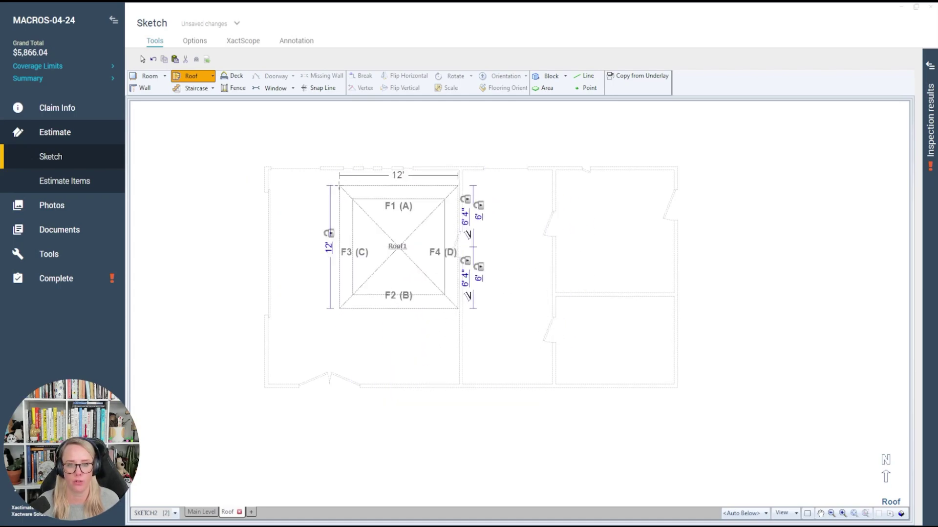
{"action": "key", "text": "space"}
{"action": "key", "text": "space"}
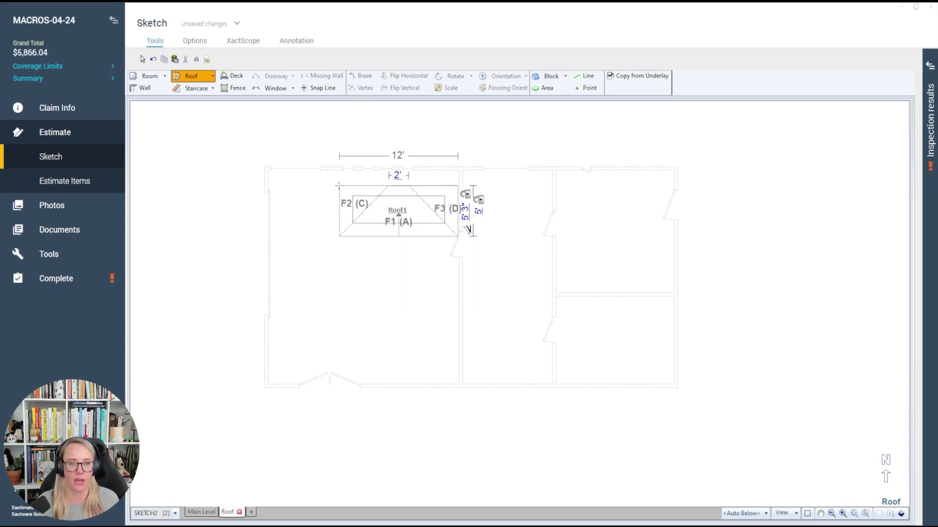
{"action": "key", "text": "space"}
{"action": "key", "text": "space"}
{"action": "key", "text": "space"}
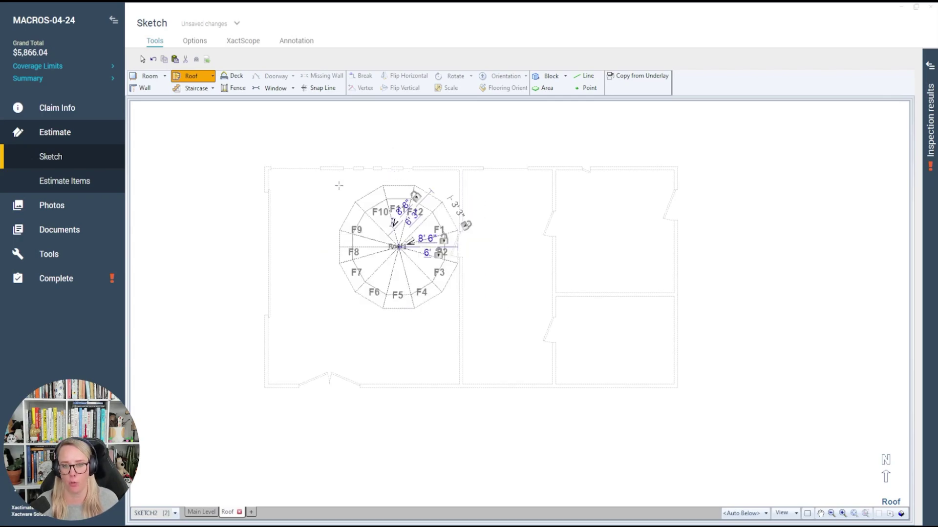
{"action": "key", "text": "space"}
{"action": "key", "text": "space"}
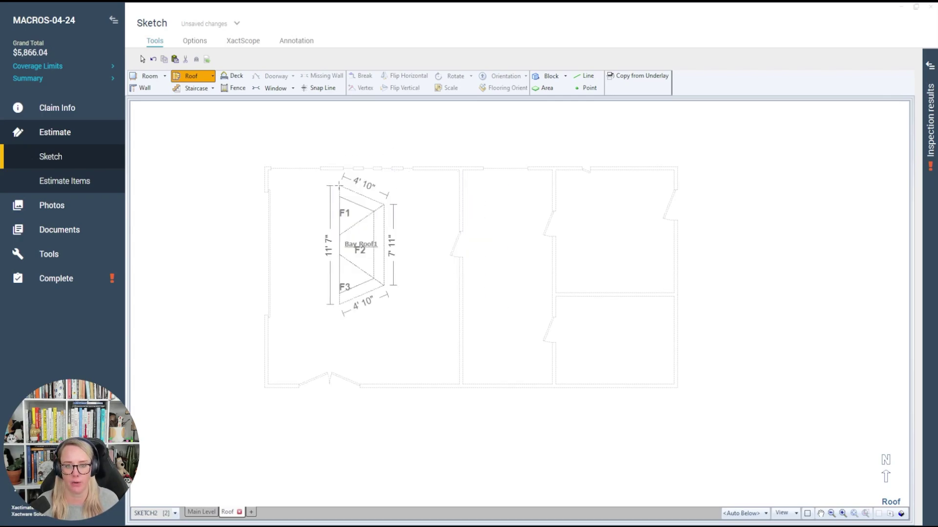
{"action": "key", "text": "space"}
{"action": "key", "text": "space"}
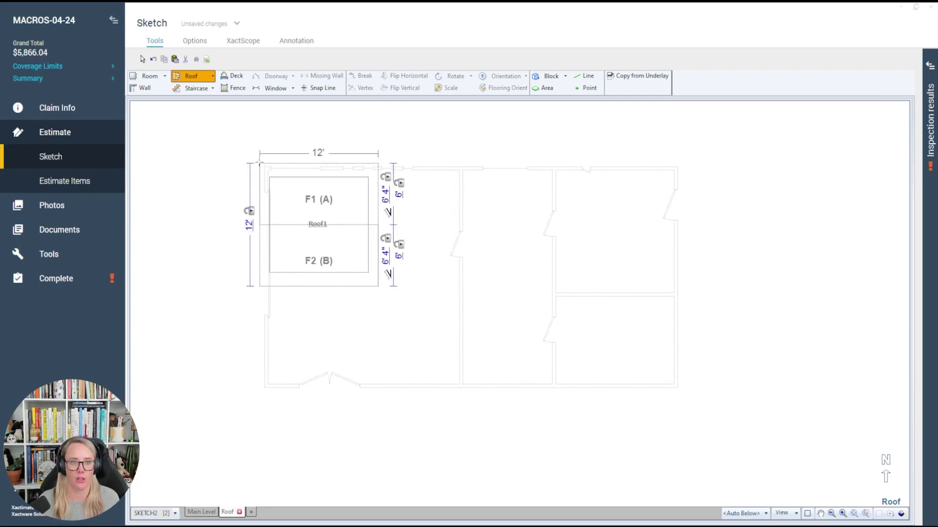
Place separate 12' by 12' gable, shed and hip sample roofs from west to east along the building's north side
{"action": "left_click", "coordinate": [247, 145]}
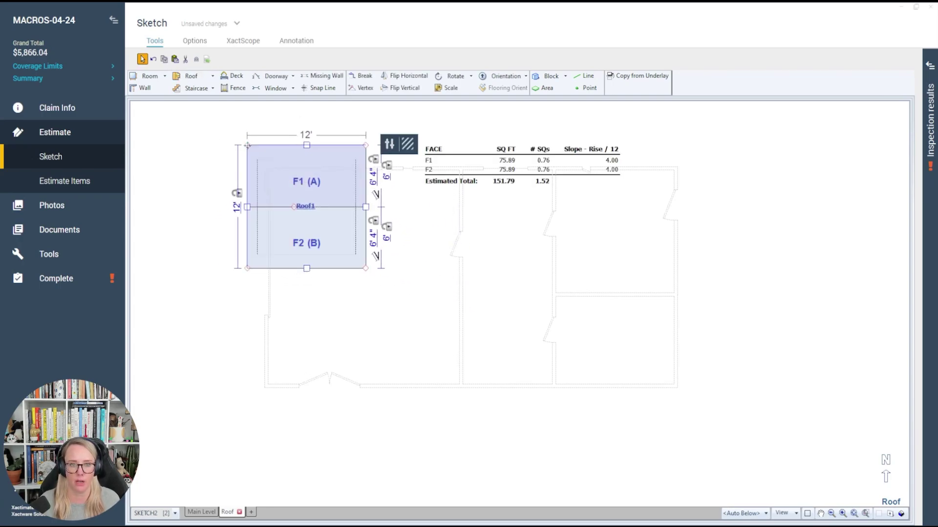
{"action": "key", "text": "f"}
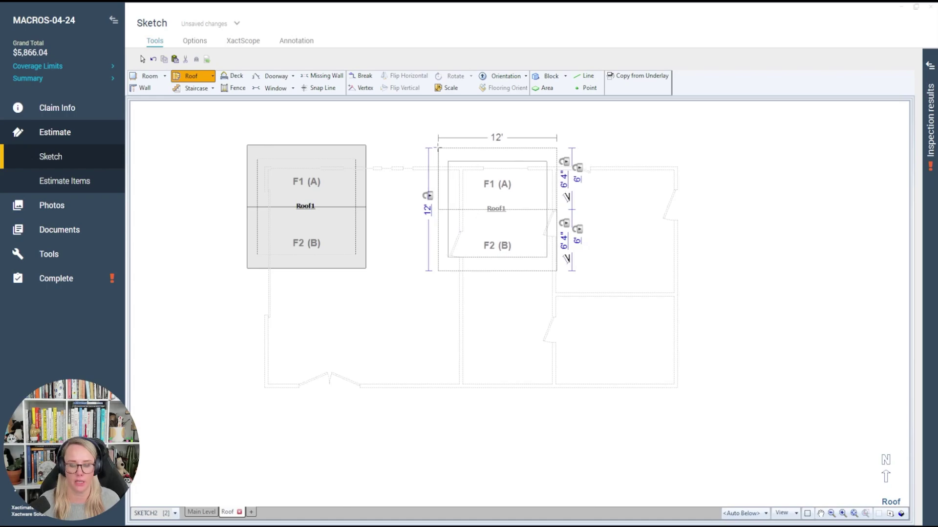
{"action": "key", "text": "space"}
{"action": "left_click", "coordinate": [405, 142]}
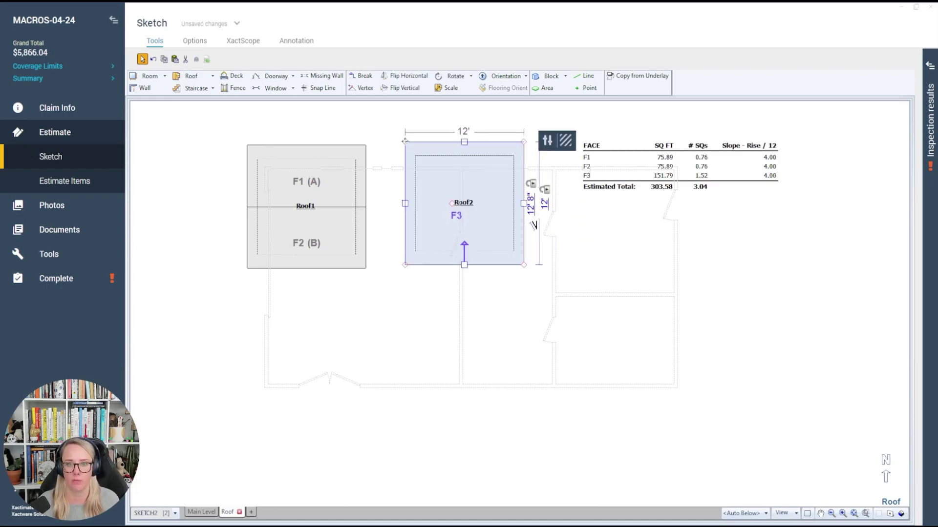
{"action": "key", "text": "ctrl+v"}
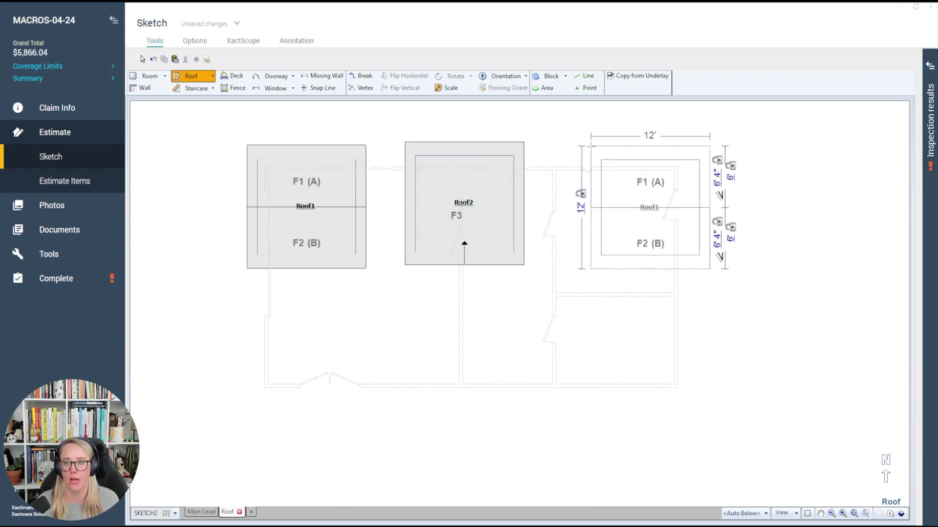
{"action": "key", "text": "space"}
{"action": "left_click", "coordinate": [581, 143]}
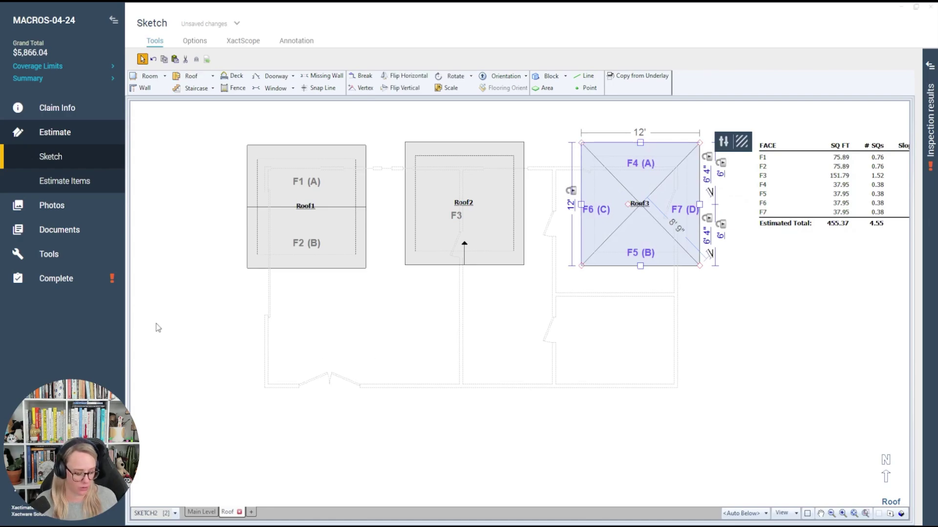
Place a 12' by 12' clipped-gable roof just south of the gable sample, over the building's southwest corner
{"action": "key", "text": "ctrl+v"}
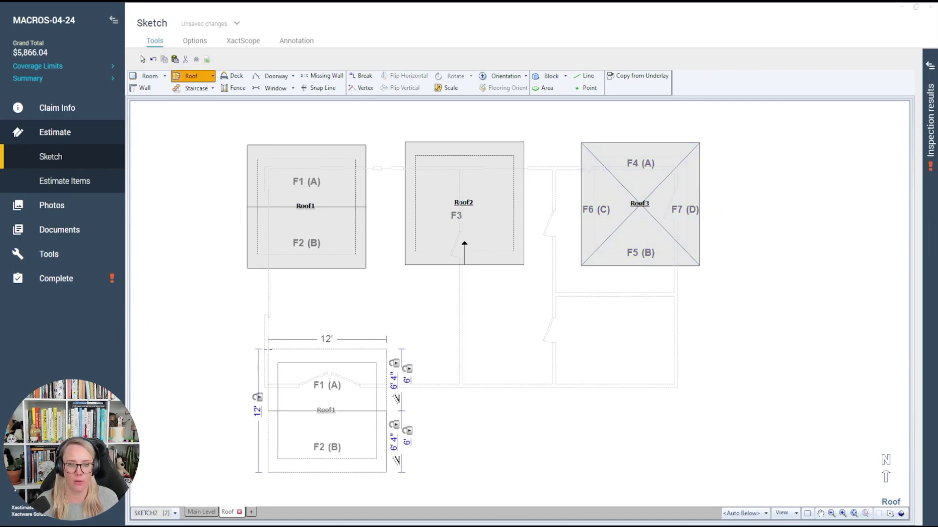
{"action": "key", "text": "space"}
{"action": "key", "text": "space"}
{"action": "key", "text": "space"}
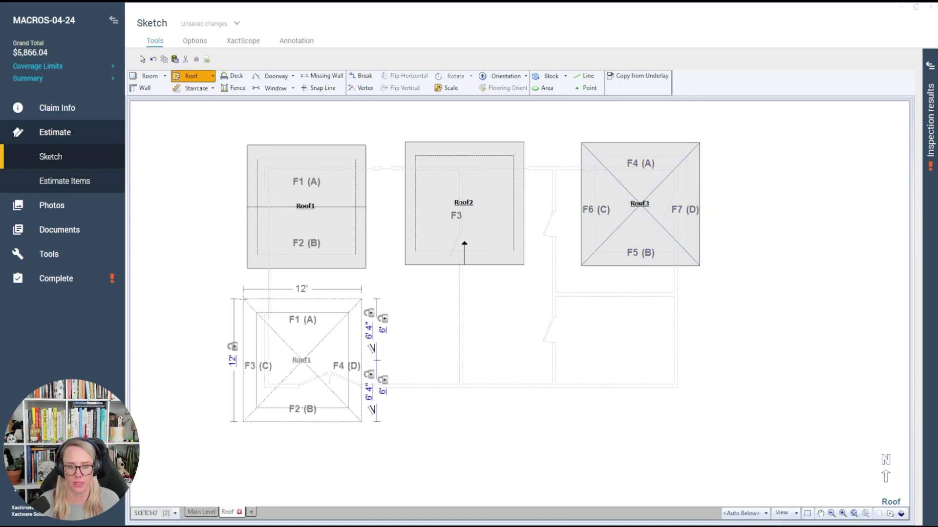
{"action": "left_click", "coordinate": [249, 292]}
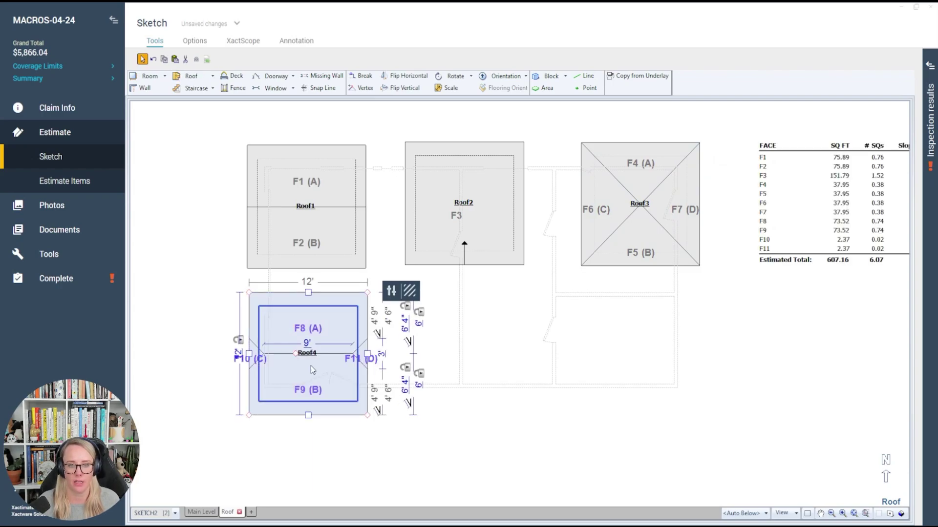
Examine the four sample roofs from several angles in 3D, alone and with all levels shown, and return to plan
{"action": "key", "text": "3"}
{"action": "left_click_drag", "start_coordinate": [464, 412], "coordinate": [486, 287]}
{"action": "scroll", "coordinate": [485, 286], "scroll_direction": "down", "scroll_amount": 3}
{"action": "mouse_move", "coordinate": [484, 329]}
{"action": "left_mouse_down"}
{"action": "mouse_move", "coordinate": [619, 291]}
{"action": "mouse_move", "coordinate": [521, 394]}
{"action": "mouse_move", "coordinate": [565, 417]}
{"action": "mouse_move", "coordinate": [562, 400]}
{"action": "left_mouse_up"}
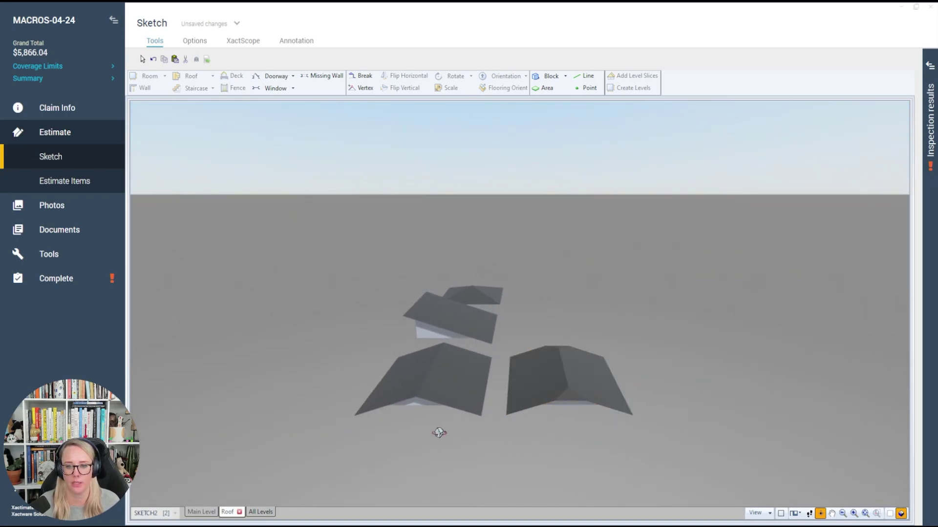
{"action": "left_click_drag", "start_coordinate": [438, 431], "coordinate": [521, 406]}
{"action": "left_click_drag", "start_coordinate": [532, 409], "coordinate": [532, 405]}
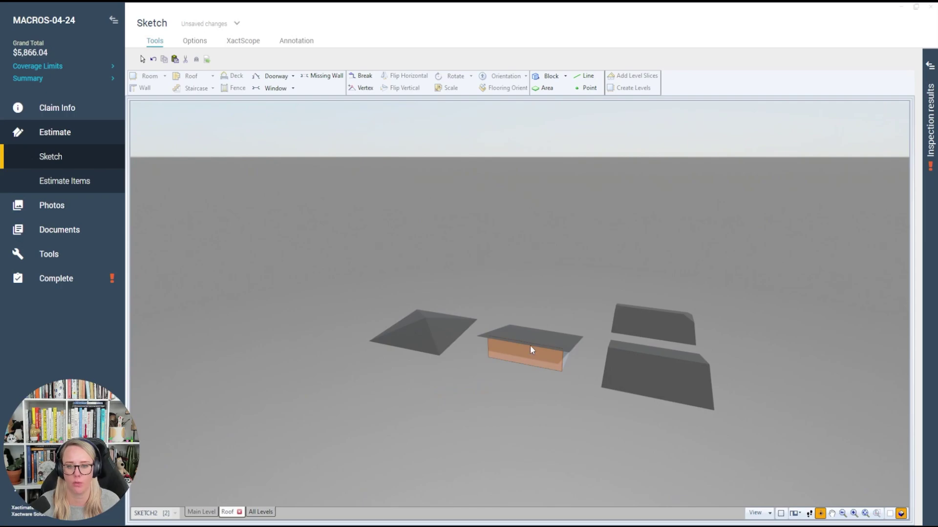
{"action": "left_click_drag", "start_coordinate": [526, 346], "coordinate": [473, 358]}
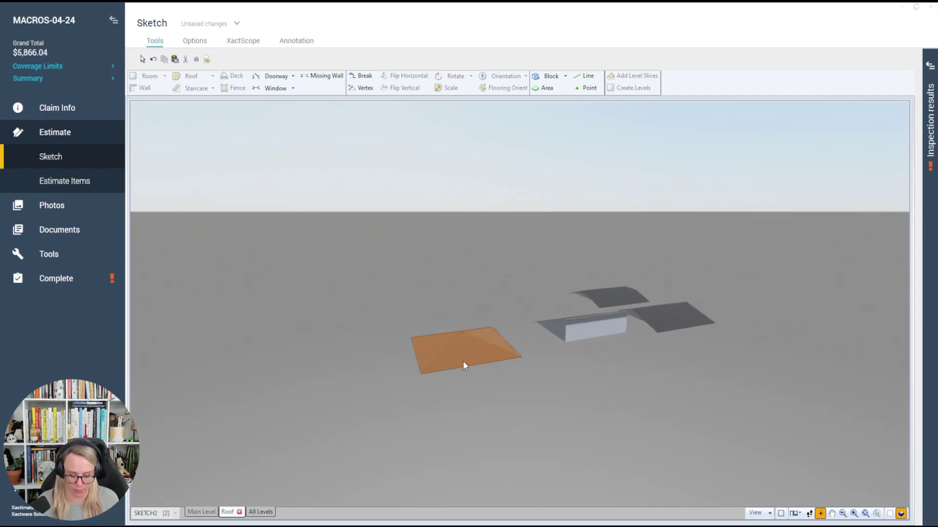
{"action": "left_click", "coordinate": [264, 512]}
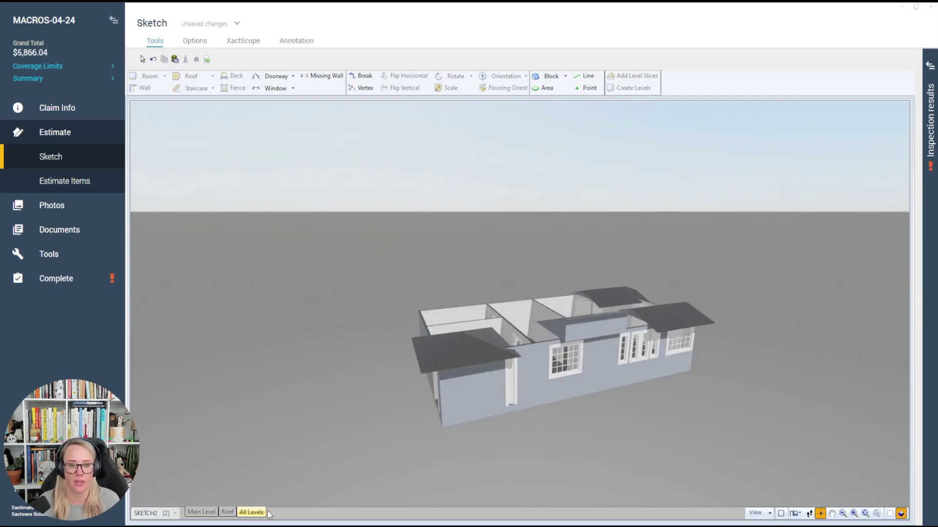
{"action": "left_click_drag", "start_coordinate": [391, 464], "coordinate": [244, 402]}
{"action": "key", "text": "Escape"}
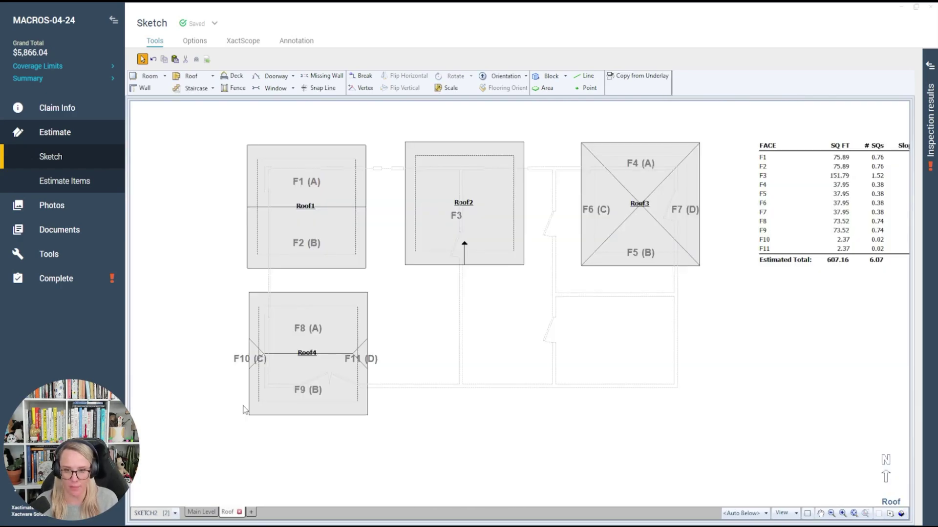
Delete the four sample roofs from the Roof level
{"action": "left_click", "coordinate": [333, 228]}
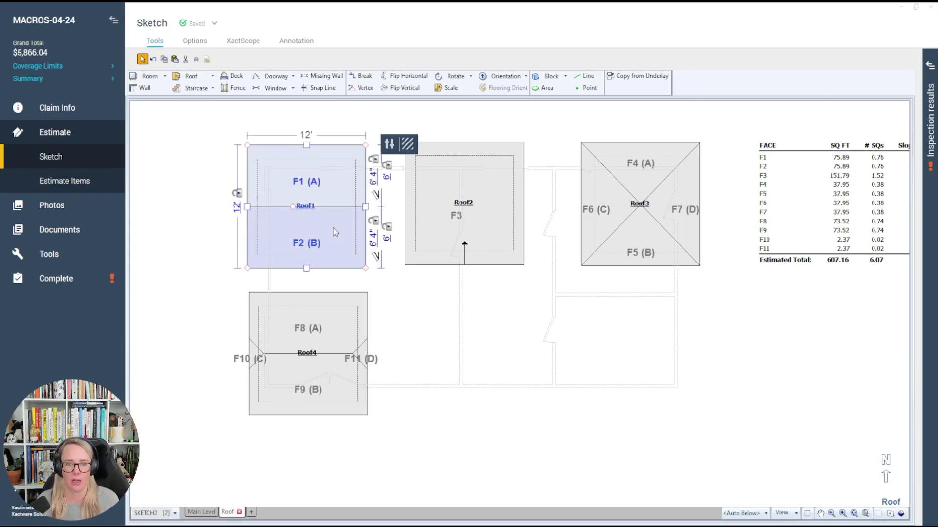
{"action": "key", "text": "Delete"}
{"action": "key", "text": "Delete"}
{"action": "key", "text": "Delete"}
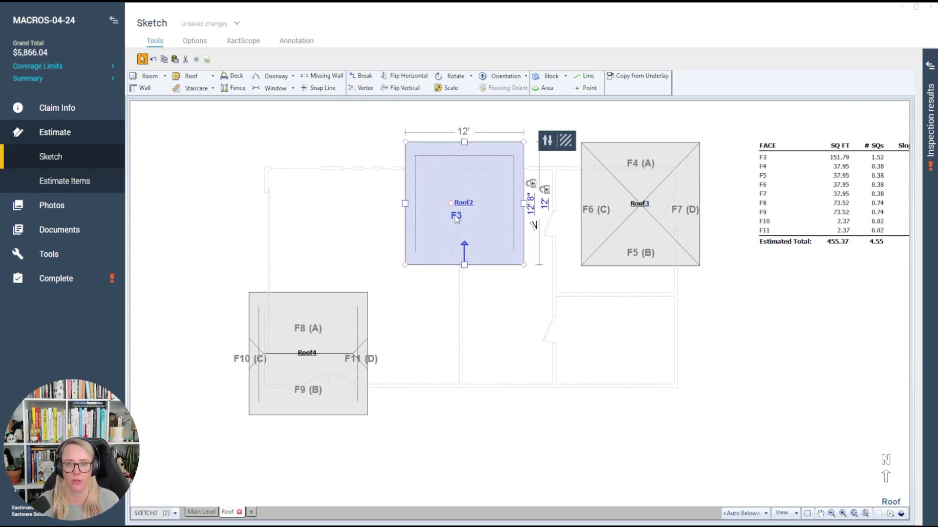
{"action": "key", "text": "Delete"}
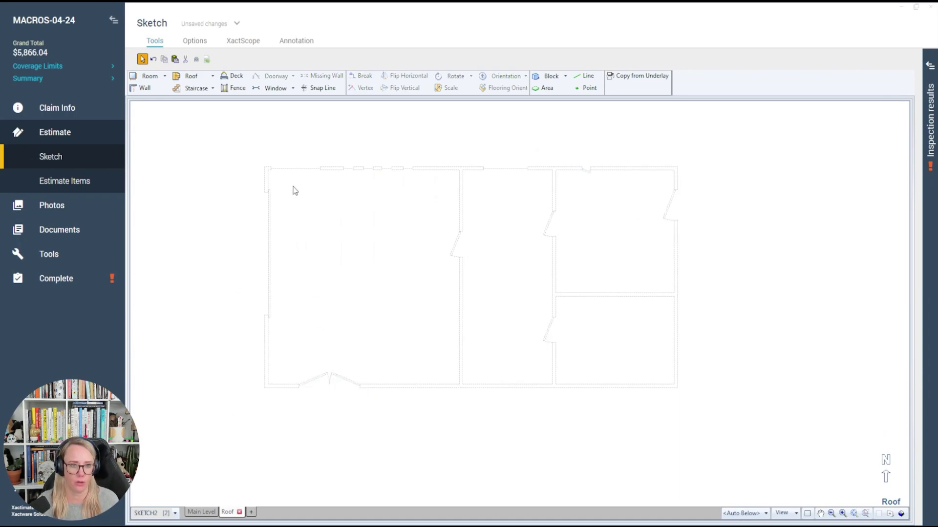
Place a gable roof just outside the northwest corner and stretch it over the whole building to about 43' 10" by 24' 3"
{"action": "key", "text": "r"}
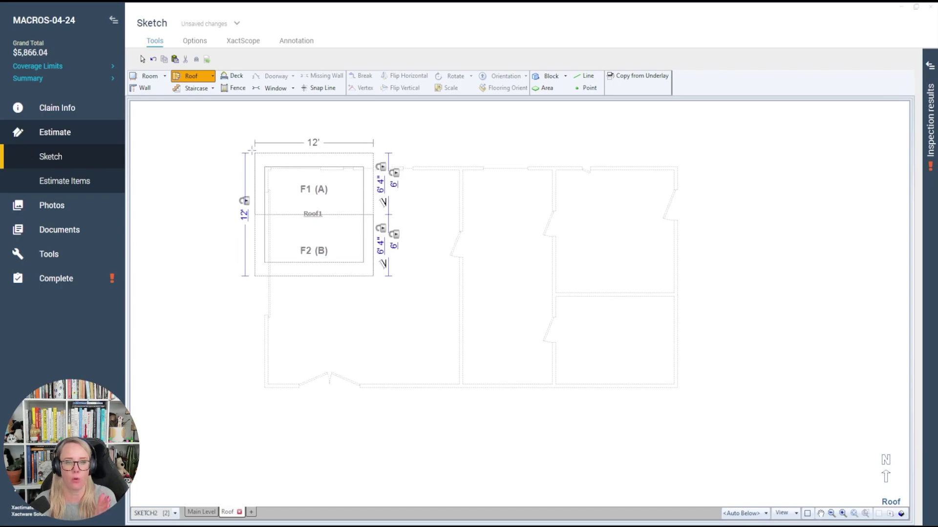
{"action": "left_click", "coordinate": [252, 150]}
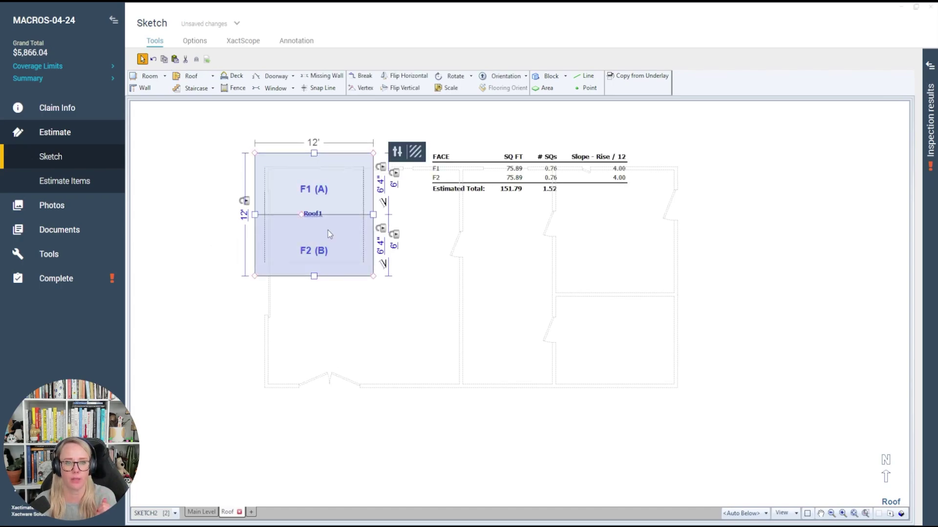
{"action": "left_click_drag", "start_coordinate": [373, 214], "coordinate": [688, 214]}
{"action": "left_click", "coordinate": [488, 228]}
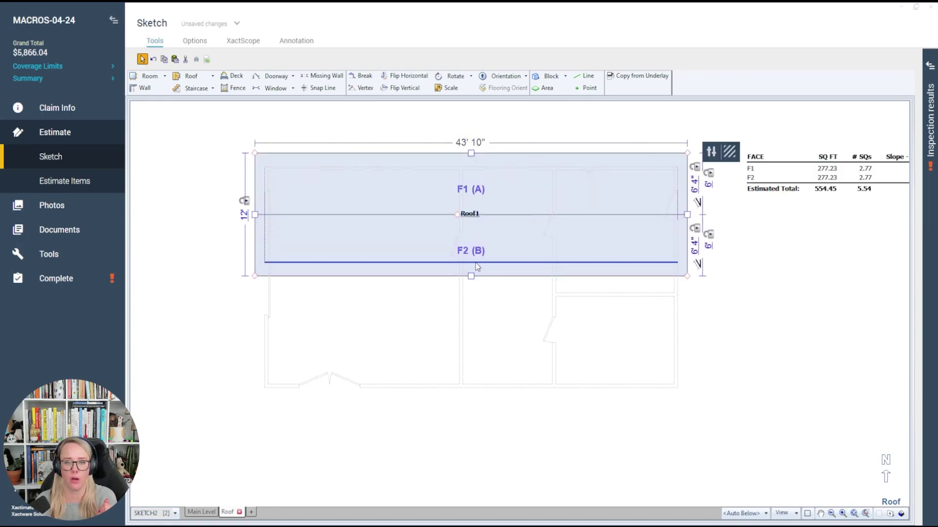
{"action": "left_click_drag", "start_coordinate": [471, 276], "coordinate": [470, 401]}
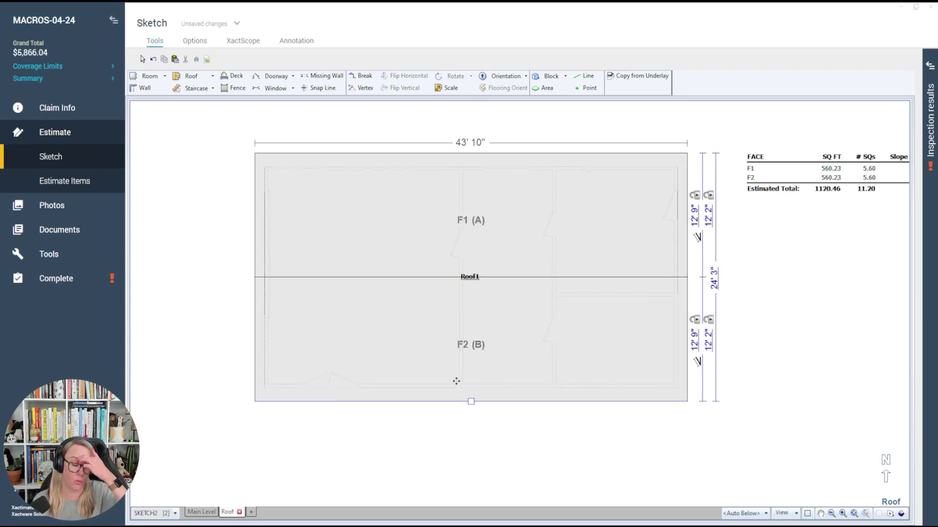
{"action": "left_click", "coordinate": [579, 324]}
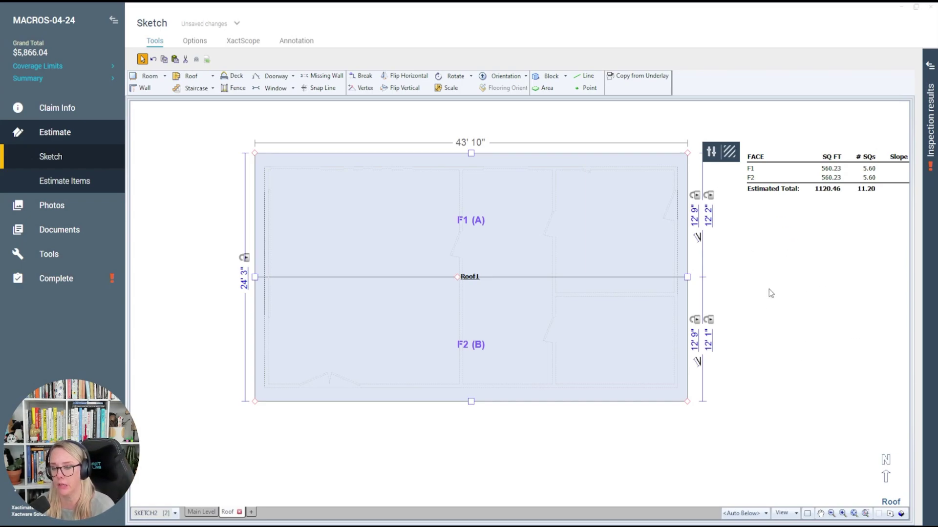
Examine the building with its full gable roof in 3D with all levels shown, from several sides, and return to plan
{"action": "left_click", "coordinate": [198, 211]}
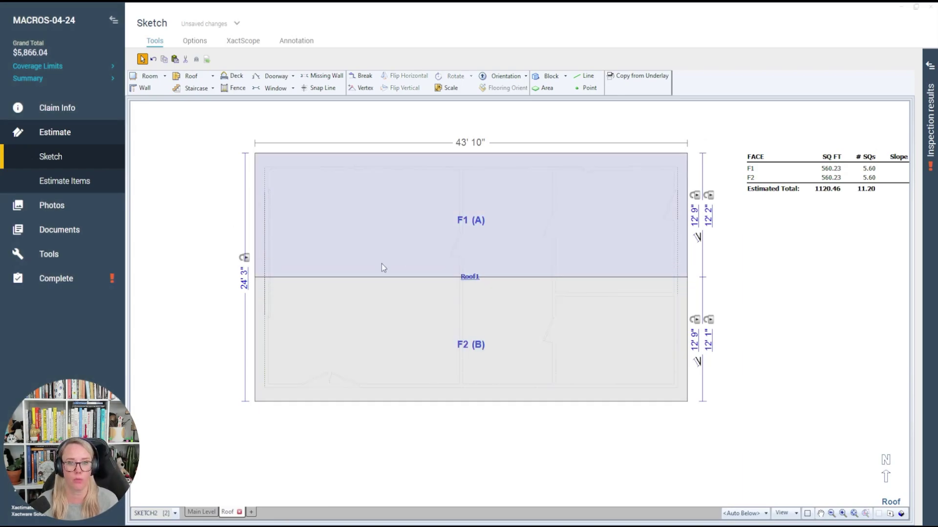
{"action": "left_click", "coordinate": [376, 264]}
{"action": "key", "text": "3"}
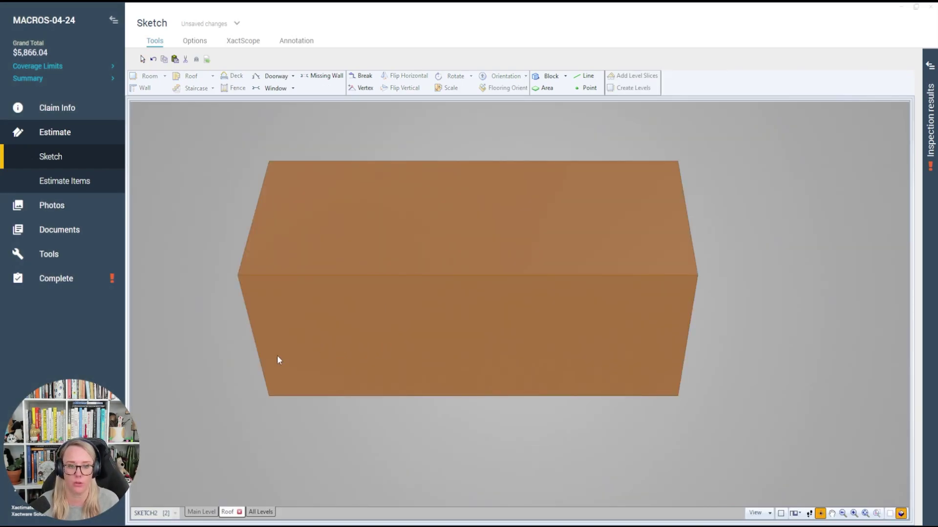
{"action": "left_click", "coordinate": [251, 512]}
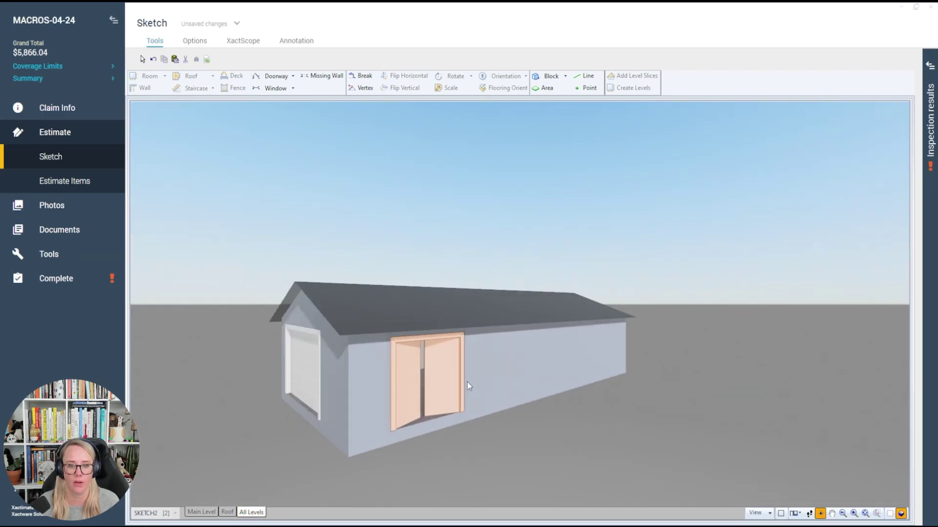
{"action": "left_click_drag", "start_coordinate": [467, 382], "coordinate": [537, 391]}
{"action": "left_click_drag", "start_coordinate": [414, 406], "coordinate": [508, 402]}
{"action": "left_click_drag", "start_coordinate": [361, 410], "coordinate": [257, 415]}
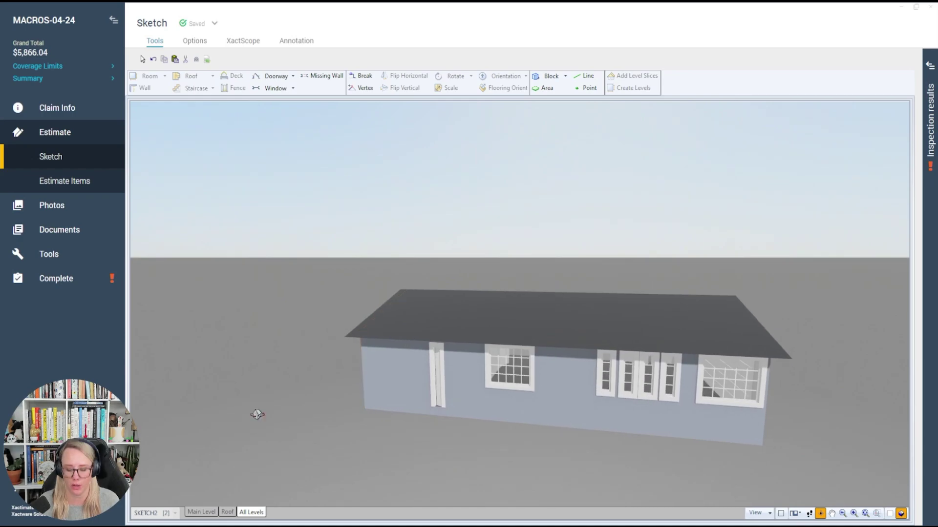
{"action": "key", "text": "Escape"}
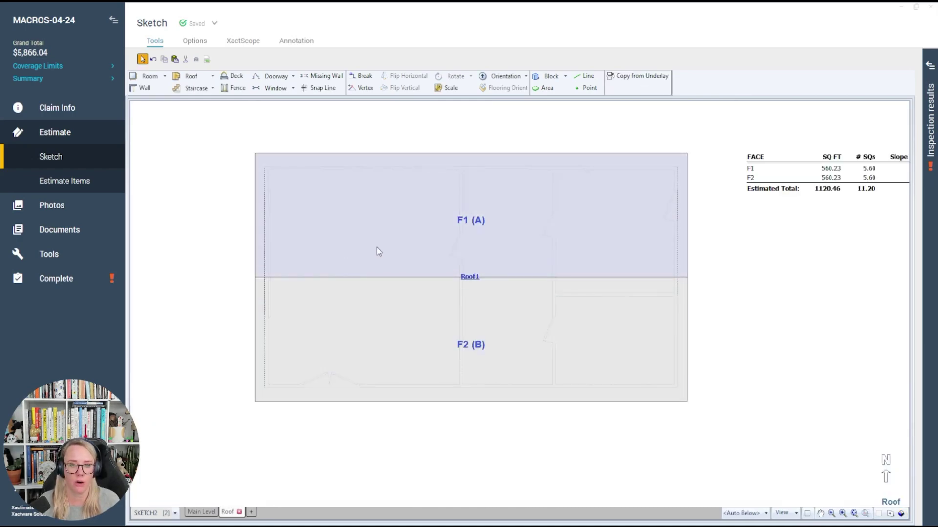
Delete the entire floor plan, with all rooms, doorways and windows, from the Main Level
{"action": "left_click", "coordinate": [378, 251]}
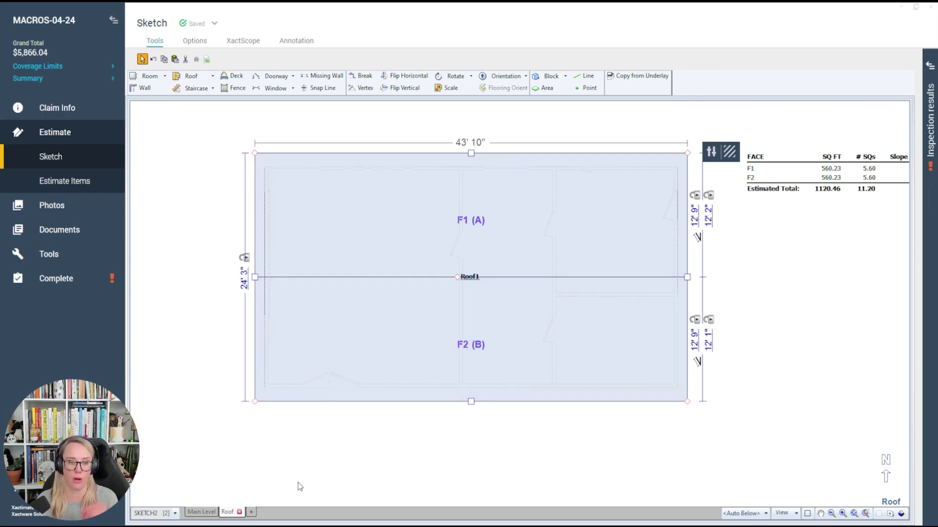
{"action": "left_click", "coordinate": [194, 514]}
{"action": "left_click_drag", "start_coordinate": [234, 183], "coordinate": [714, 428]}
{"action": "key", "text": "Delete"}
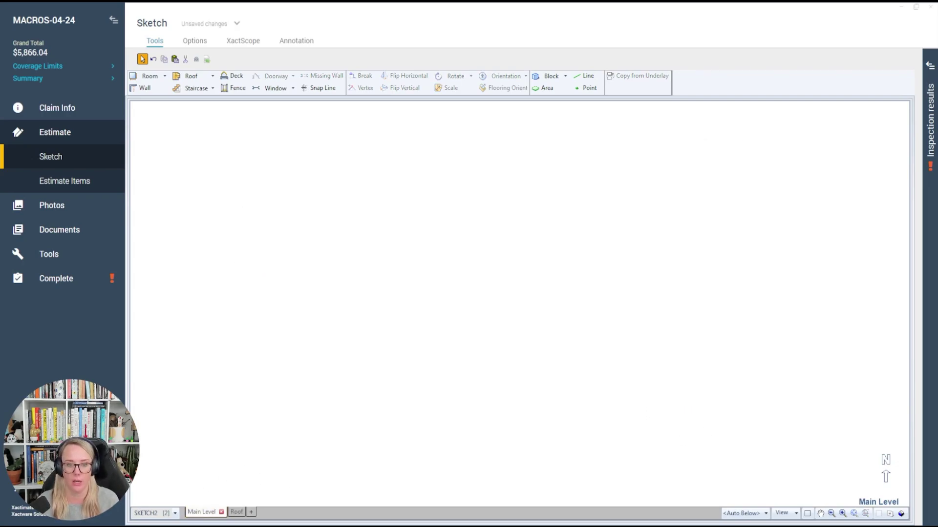
Create a new level beneath the gable roof with one room matching its footprint, about 41' 10" by 21' 7", and open it
{"action": "left_click", "coordinate": [228, 512]}
{"action": "left_click", "coordinate": [468, 300]}
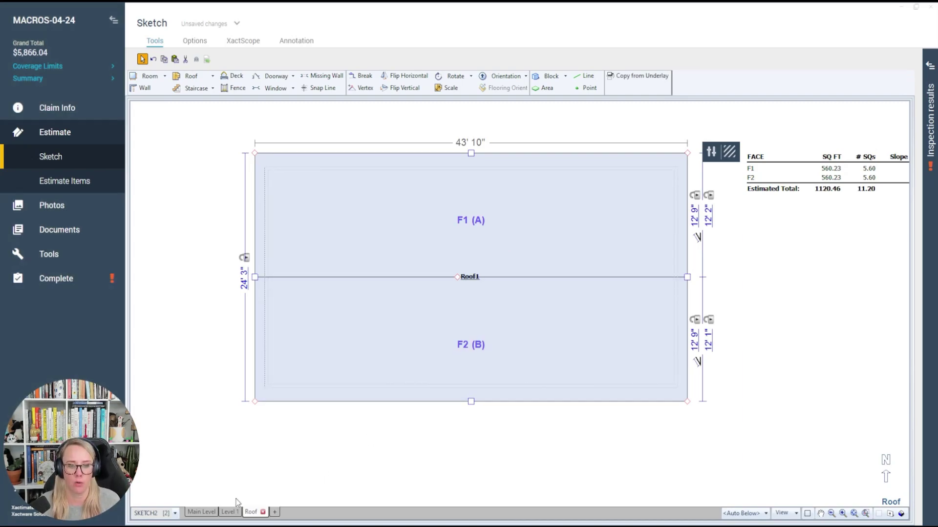
{"action": "left_click", "coordinate": [230, 513]}
{"action": "left_click", "coordinate": [456, 316]}
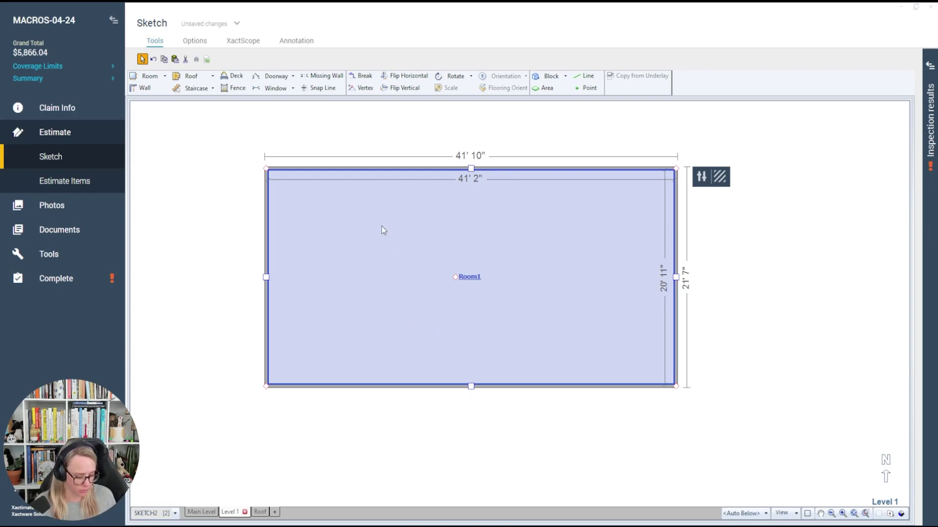
Break the large room's north wall and pull off a northwest room about 9' 6" deep, plus a southwest room of equal width
{"action": "left_click", "coordinate": [383, 164]}
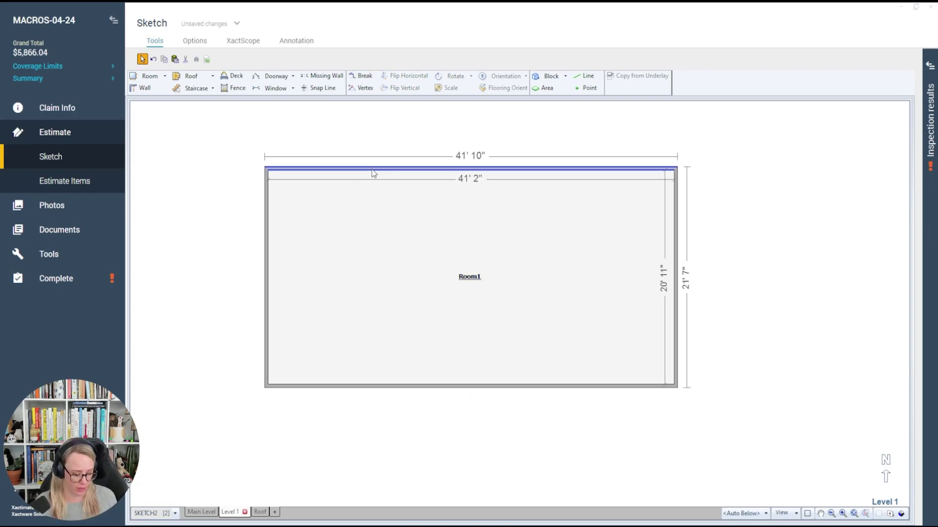
{"action": "key", "text": "b"}
{"action": "left_click", "coordinate": [381, 169]}
{"action": "left_click_drag", "start_coordinate": [325, 169], "coordinate": [324, 264]}
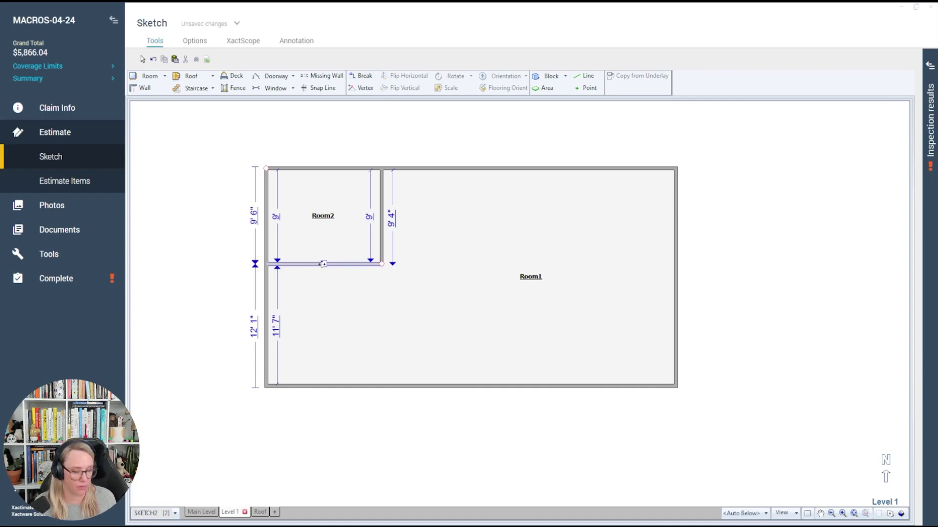
{"action": "left_click", "coordinate": [267, 322]}
{"action": "left_click_drag", "start_coordinate": [266, 326], "coordinate": [381, 326]}
Pull the northwest room's east wall into the large room to form a middle room about 13' 8" wide
{"action": "left_click", "coordinate": [392, 210]}
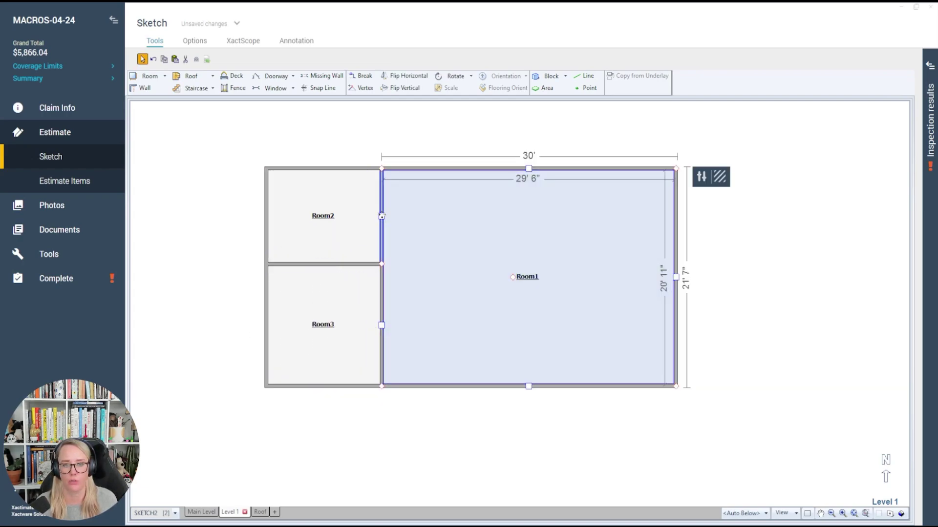
{"action": "left_click", "coordinate": [382, 216]}
{"action": "left_click_drag", "start_coordinate": [381, 215], "coordinate": [516, 216]}
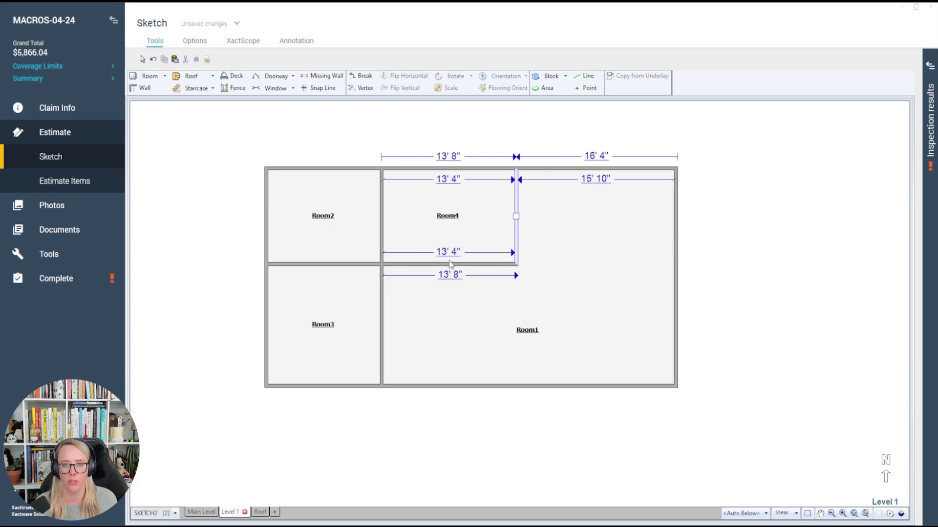
Break the south wall of the new middle room on the north side
{"action": "left_click", "coordinate": [443, 266]}
{"action": "key", "text": "b"}
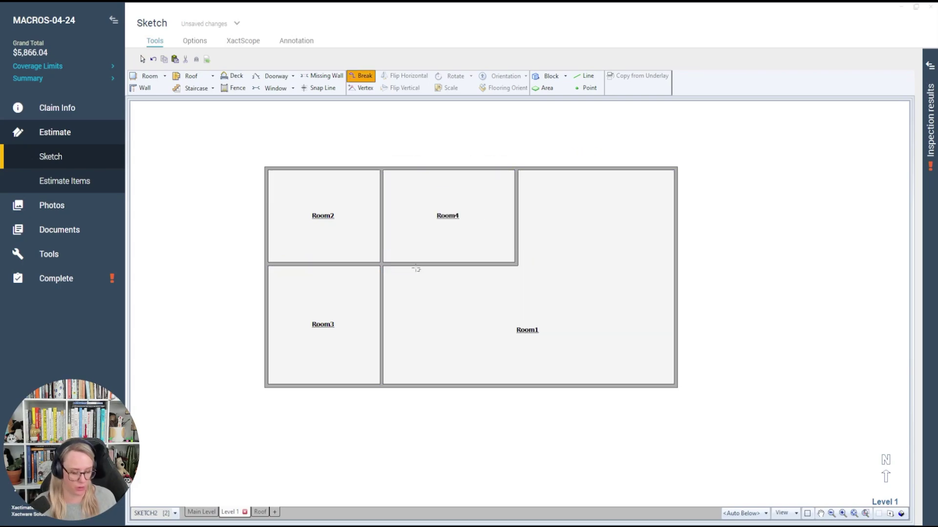